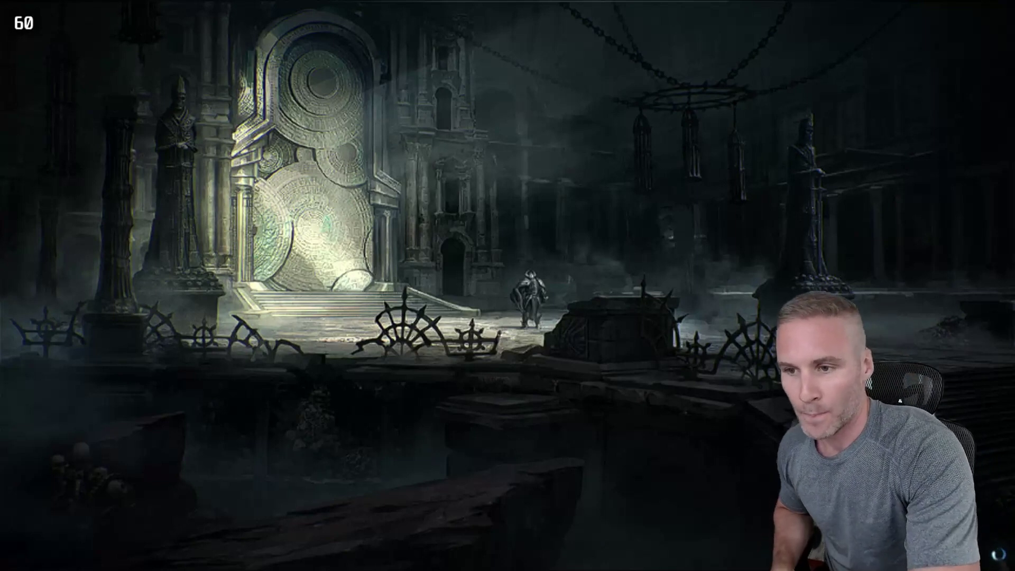
{"action": "key", "text": "e"}
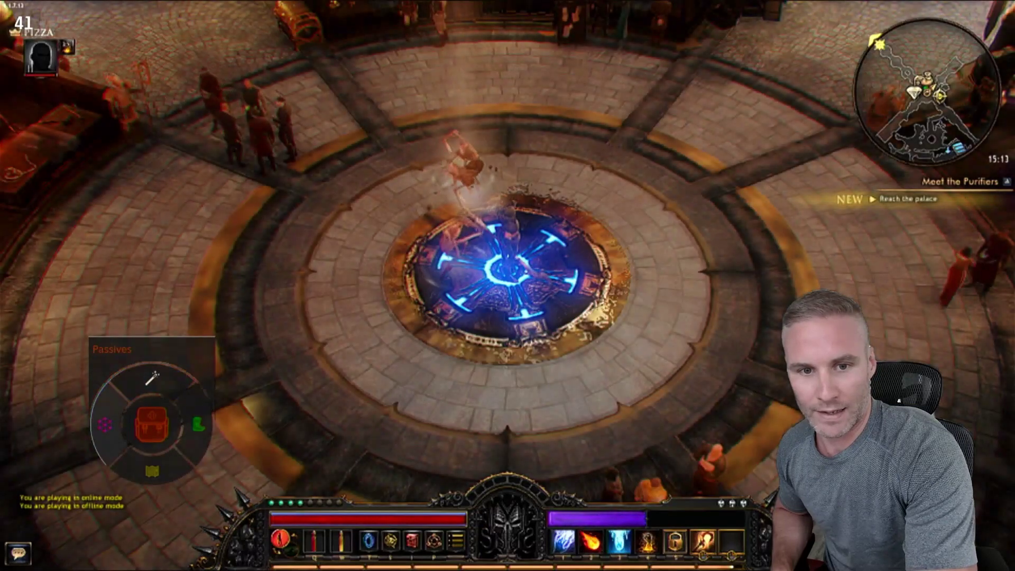
{"action": "key", "text": "Escape"}
{"action": "key", "text": "Escape"}
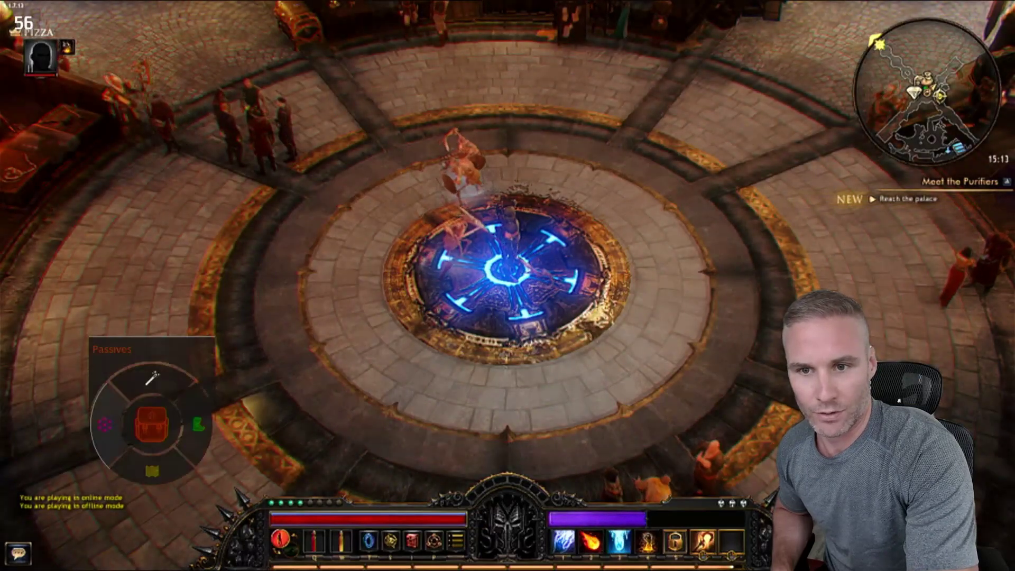
Examine the Gate of Fates passive tree around the allocated Scholar nodes and close it.
{"action": "key", "text": "p"}
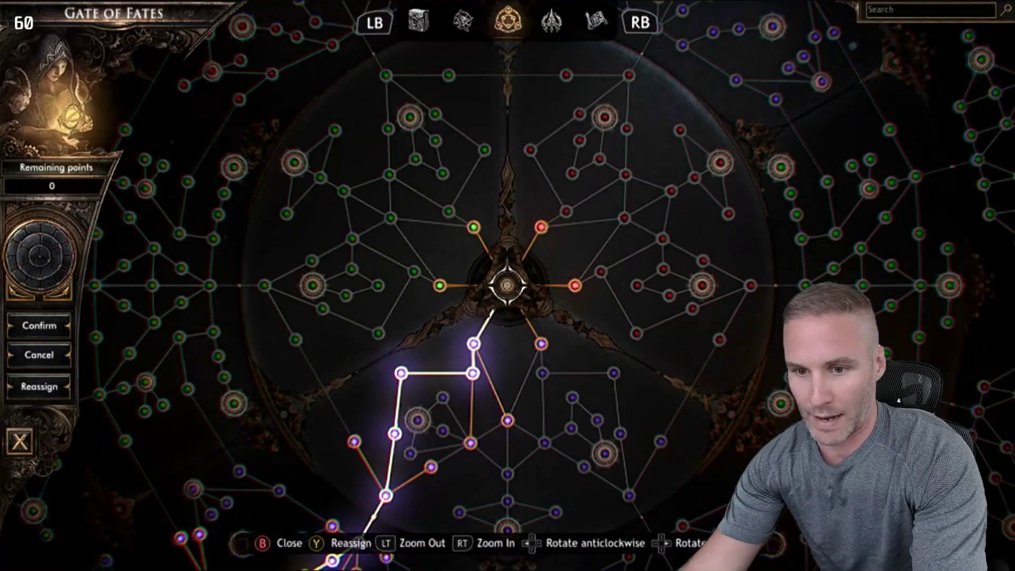
{"action": "scroll", "coordinate": [507, 285], "scroll_direction": "up", "scroll_amount": 3}
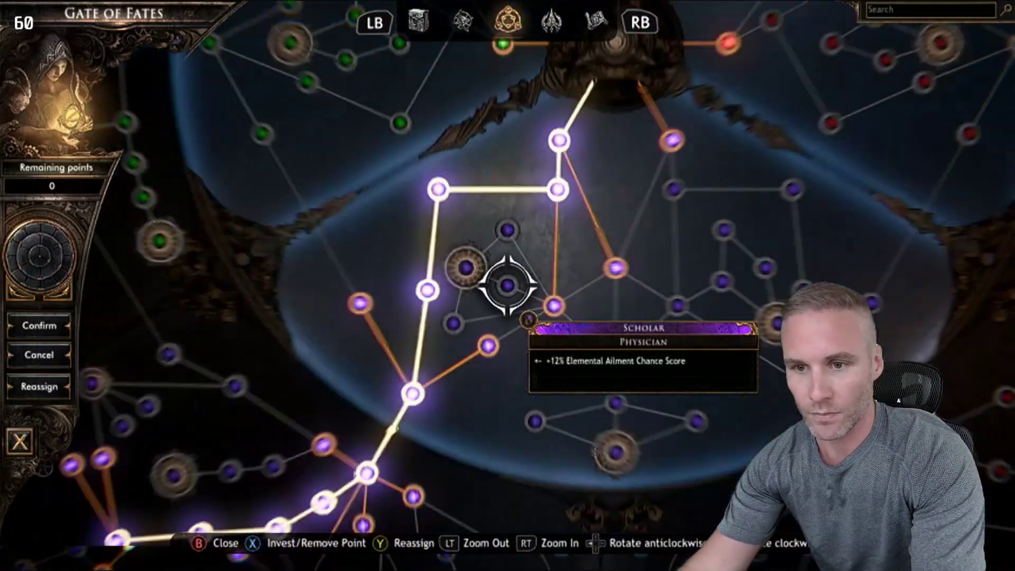
{"action": "scroll", "coordinate": [507, 286], "scroll_direction": "down", "scroll_amount": 8}
{"action": "key", "text": "Escape"}
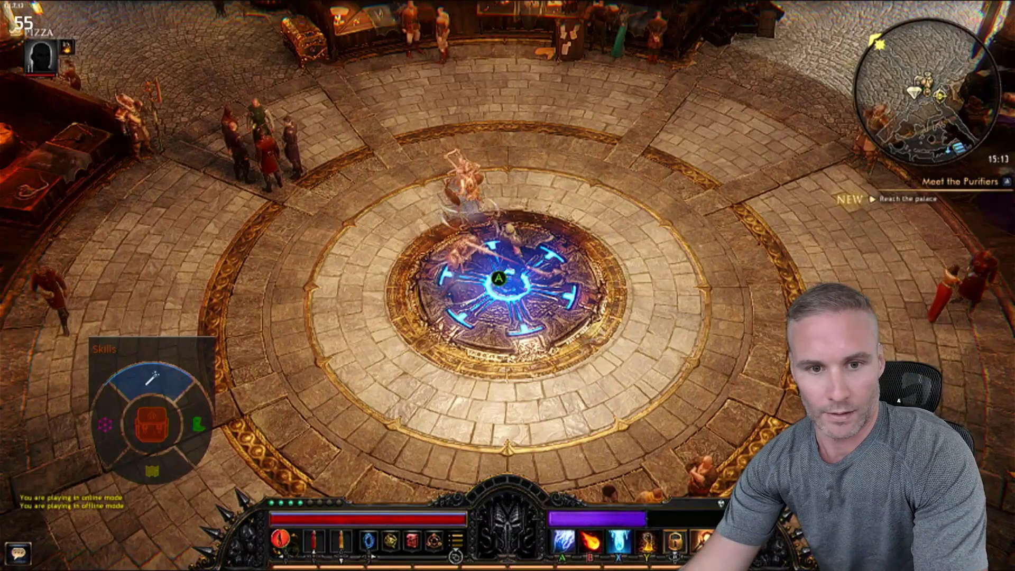
Check the skills and cosmetics entries of the radial menu, and view the character's attributes and inventory.
{"action": "key", "text": "s"}
{"action": "key", "text": "Escape"}
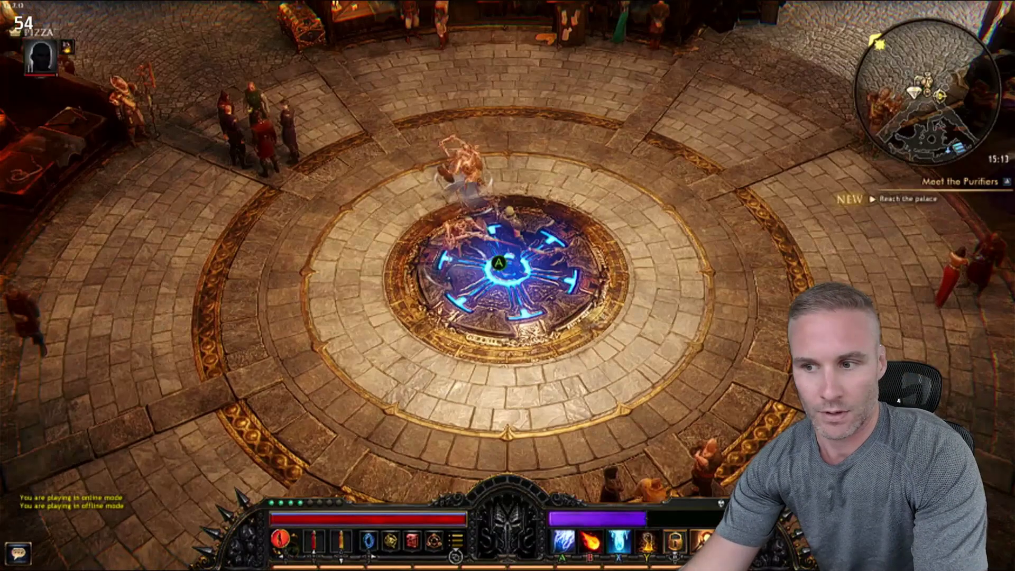
{"action": "key", "text": "Down"}
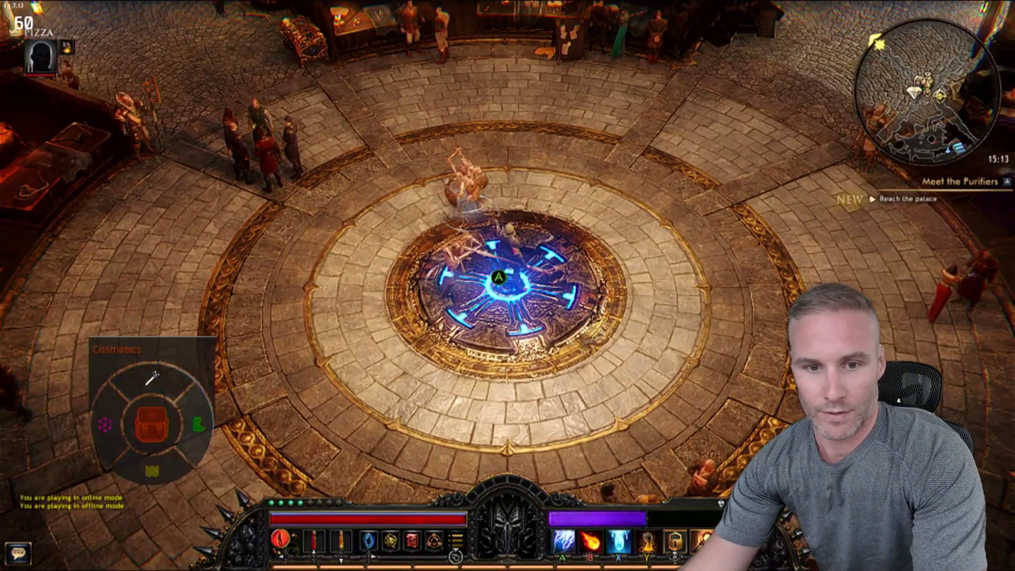
{"action": "key", "text": "Escape"}
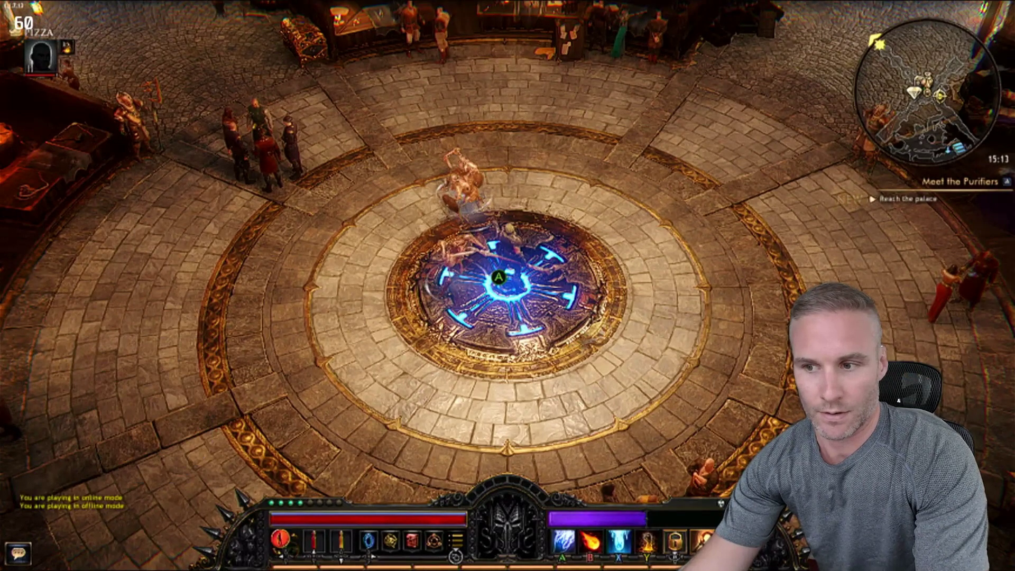
{"action": "key", "text": "i"}
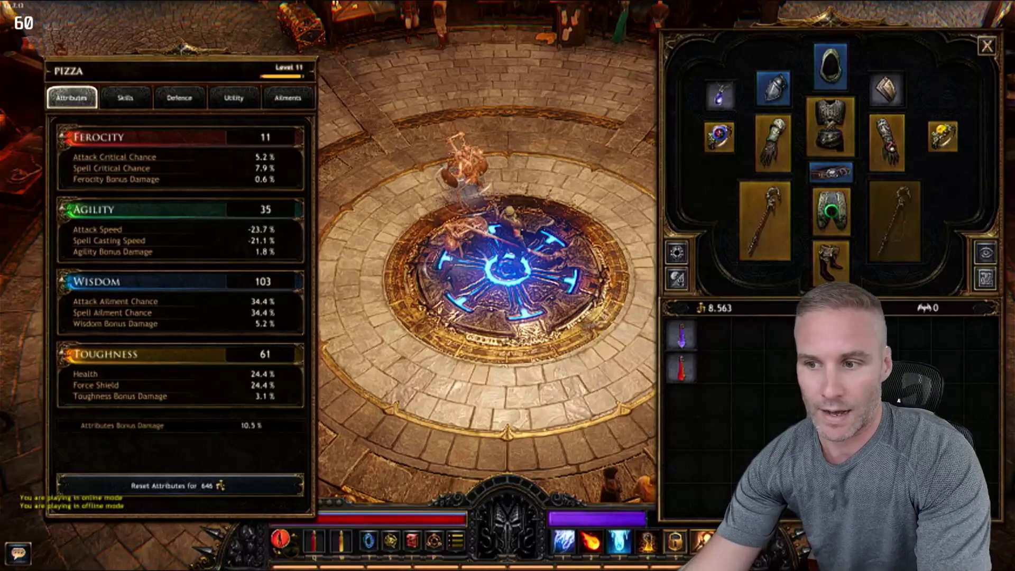
{"action": "key", "text": "Tab"}
{"action": "key", "text": "Escape"}
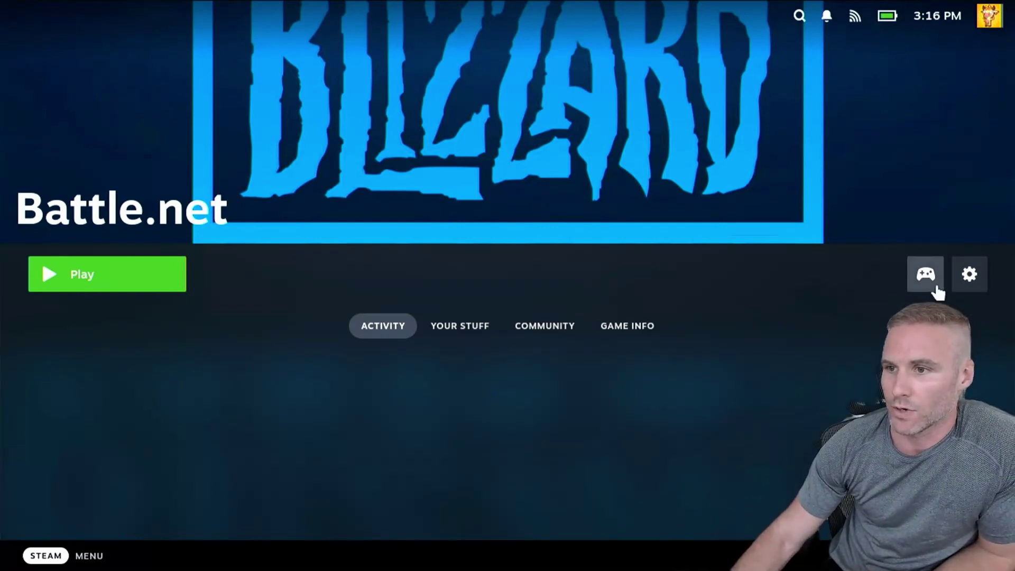
Apply the Gamepad with Mouse Trackpad template as the Battle.net controller layout and look over its button bindings.
{"action": "left_click", "coordinate": [935, 284]}
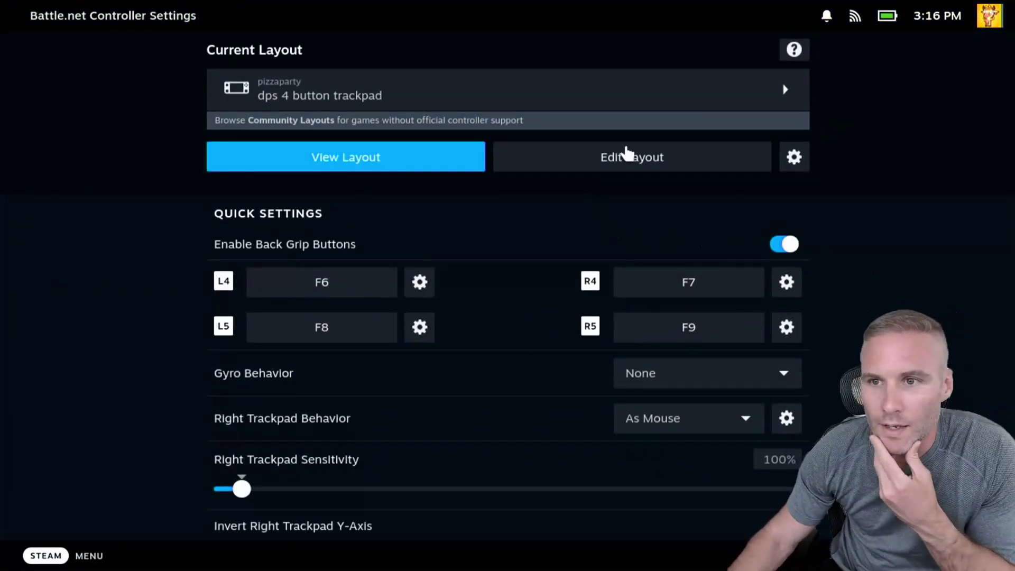
{"action": "left_click", "coordinate": [702, 100]}
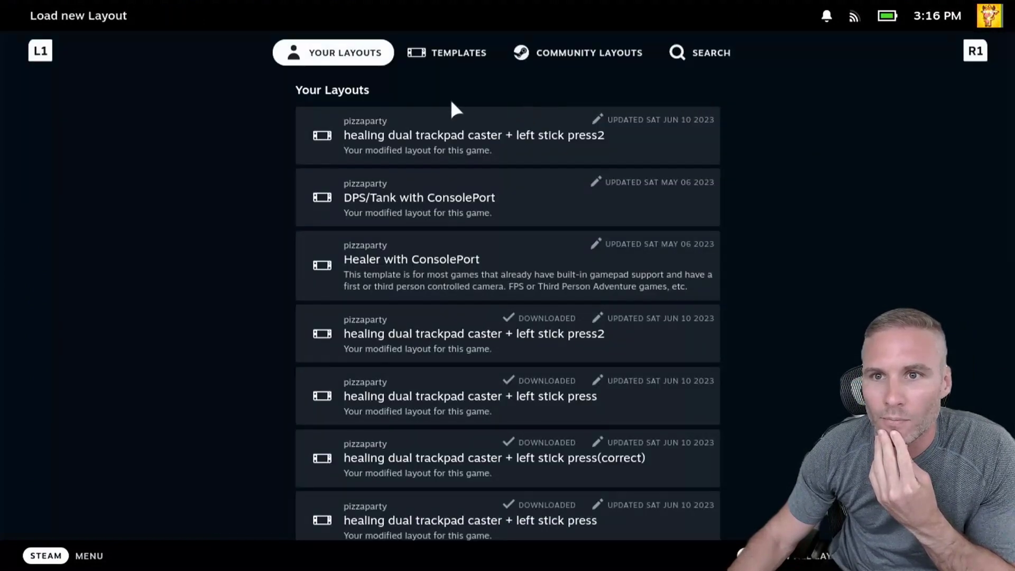
{"action": "left_click", "coordinate": [464, 55]}
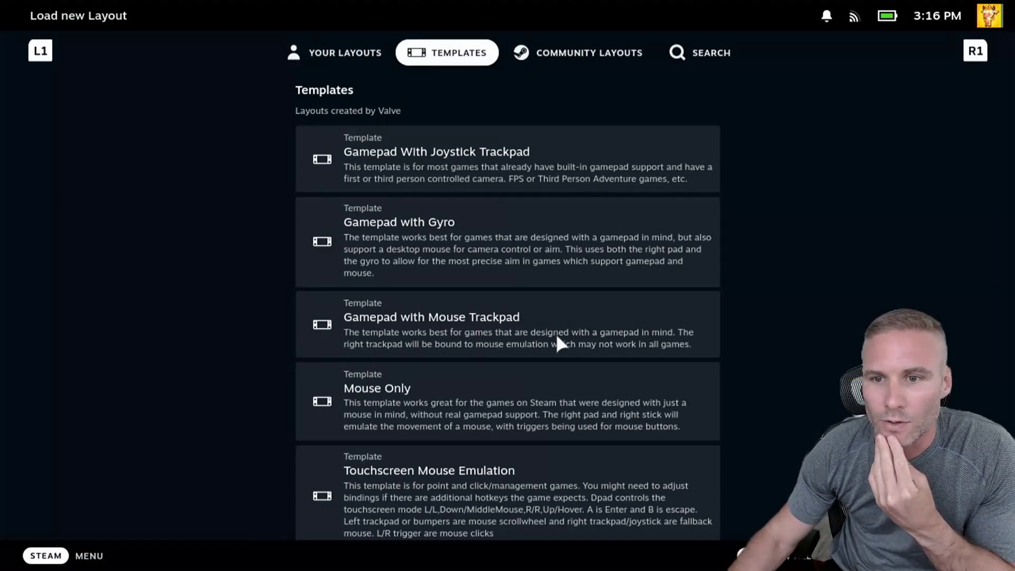
{"action": "left_click", "coordinate": [609, 333]}
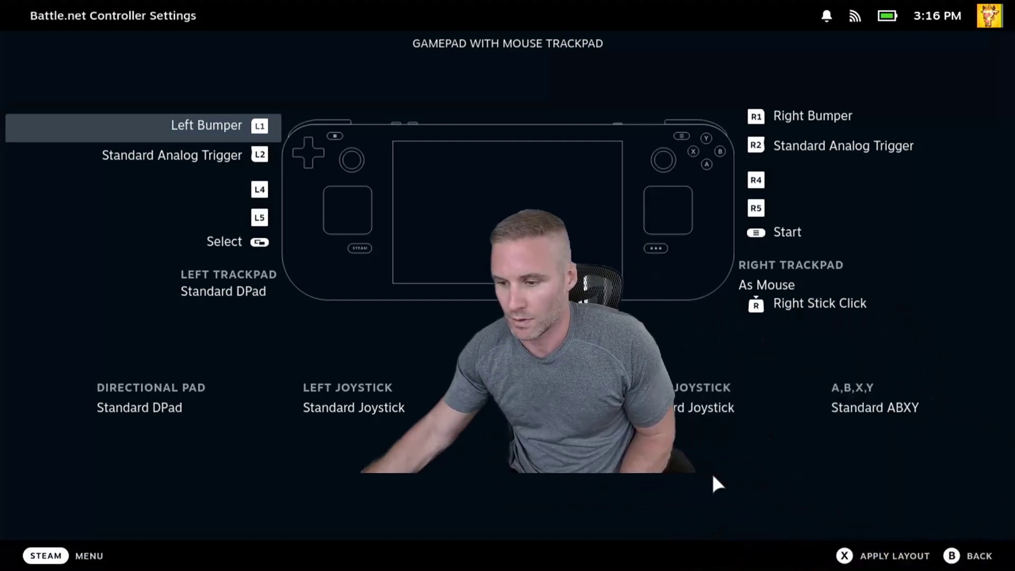
{"action": "key", "text": "Escape"}
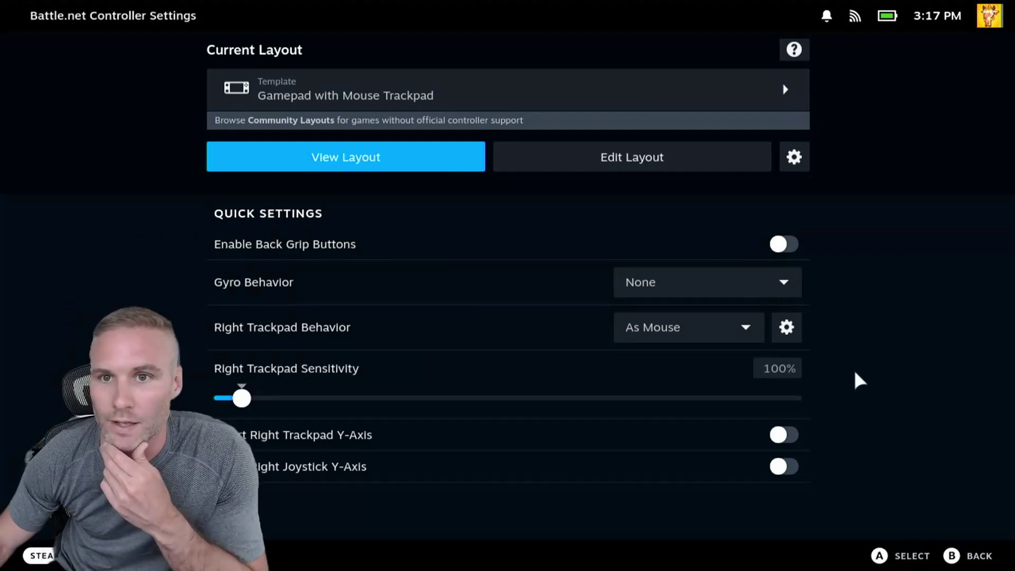
{"action": "left_click", "coordinate": [644, 153]}
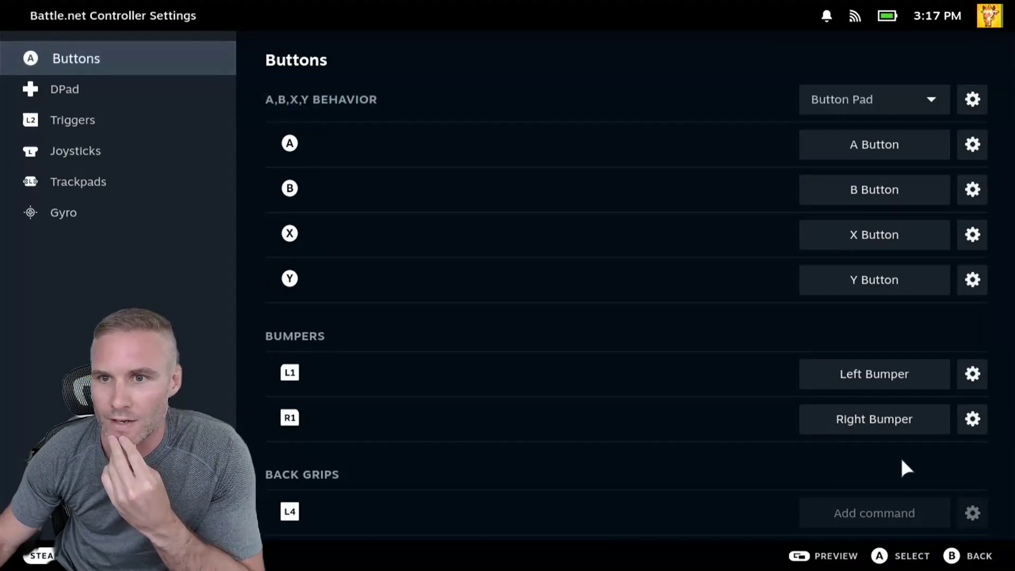
{"action": "left_click", "coordinate": [961, 559]}
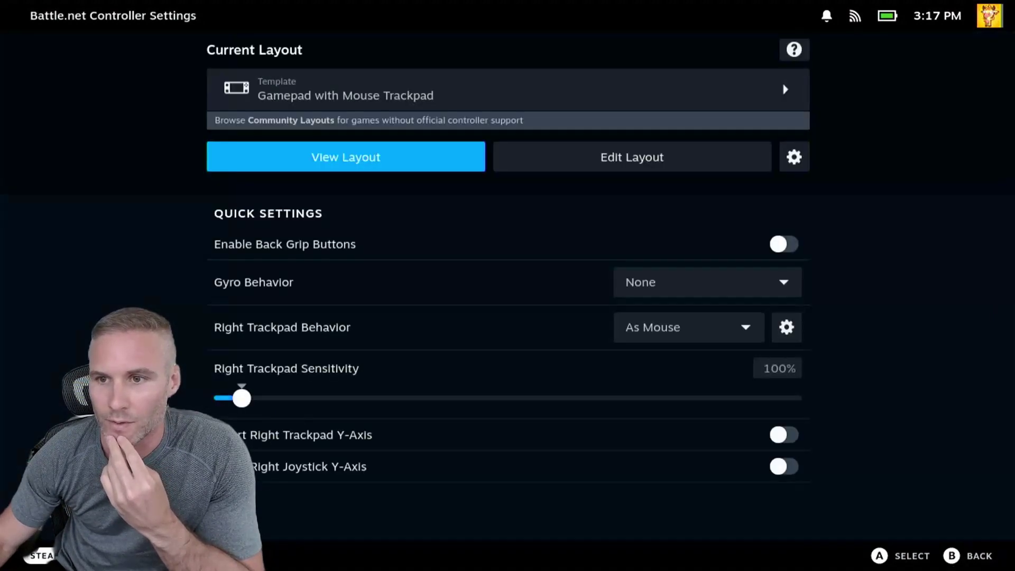
Export the current layout as a new personal save titled "Diablo 4: Radial Menu".
{"action": "left_click", "coordinate": [794, 158]}
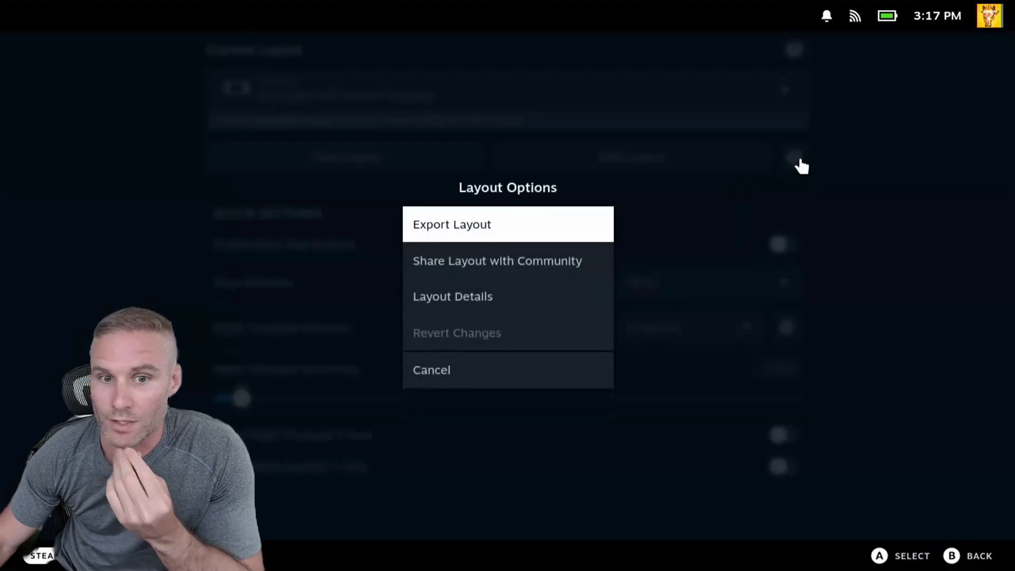
{"action": "left_click", "coordinate": [513, 231]}
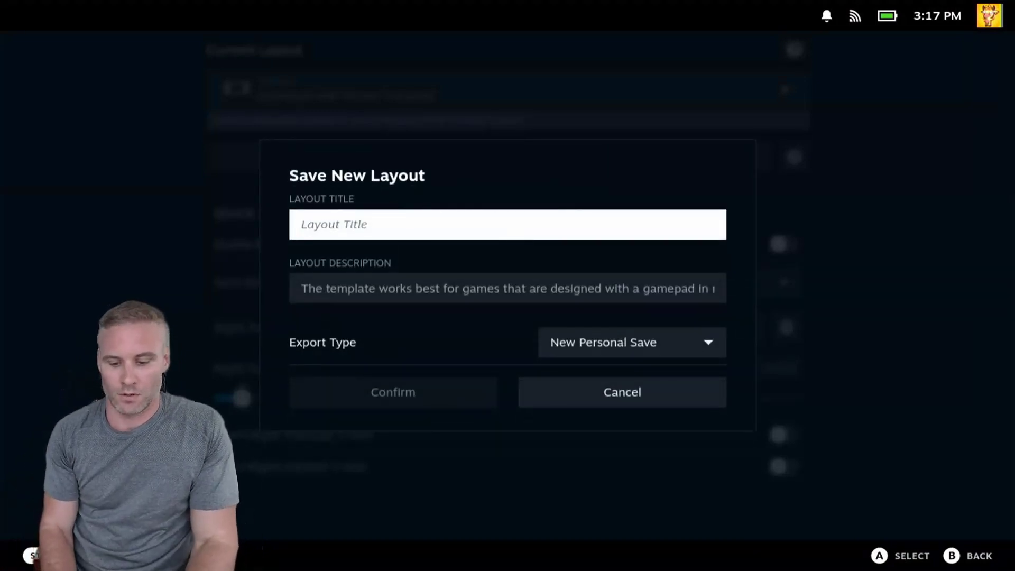
{"action": "type", "text": "Diablo"}
{"action": "key", "text": "BackSpace"}
{"action": "key", "text": "BackSpace"}
{"action": "key", "text": "BackSpace"}
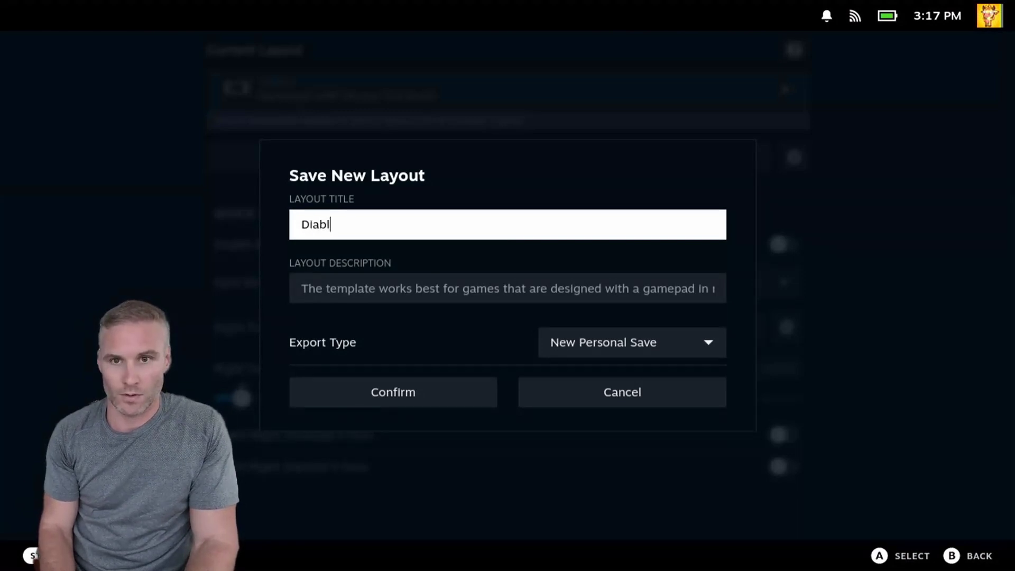
{"action": "type", "text": "blo 3"}
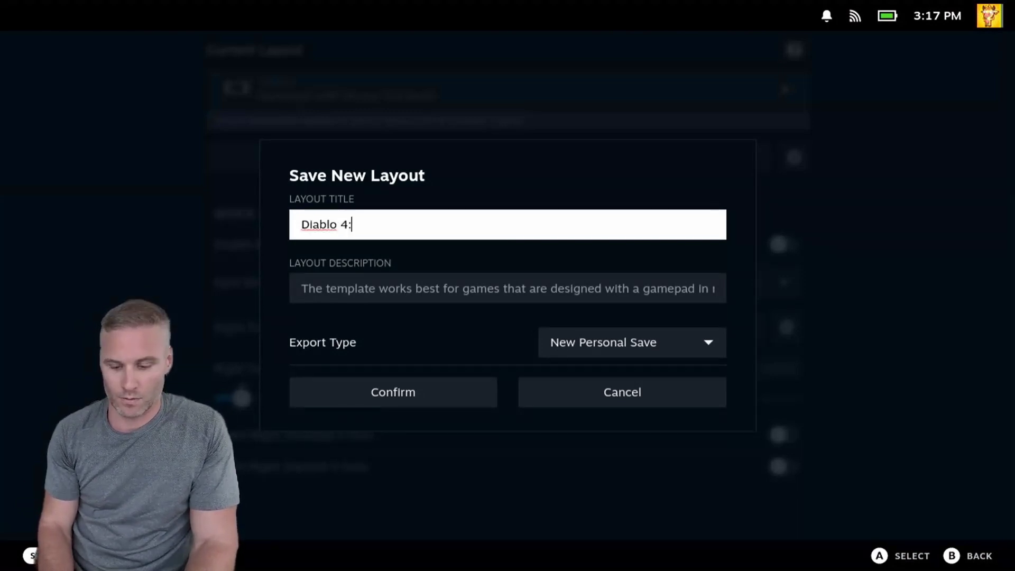
{"action": "type", "text": "Radial Menu"}
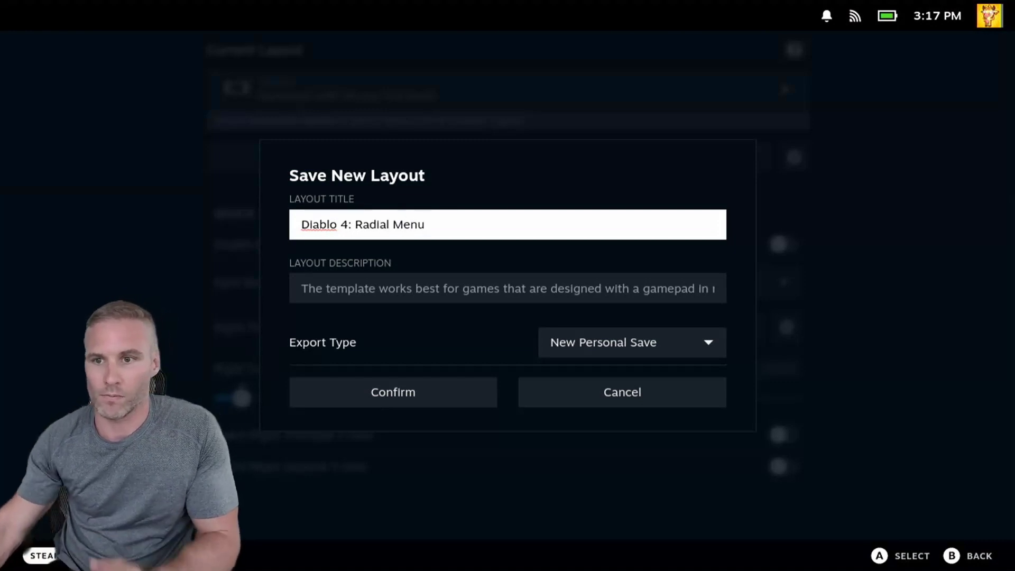
{"action": "left_click", "coordinate": [667, 355]}
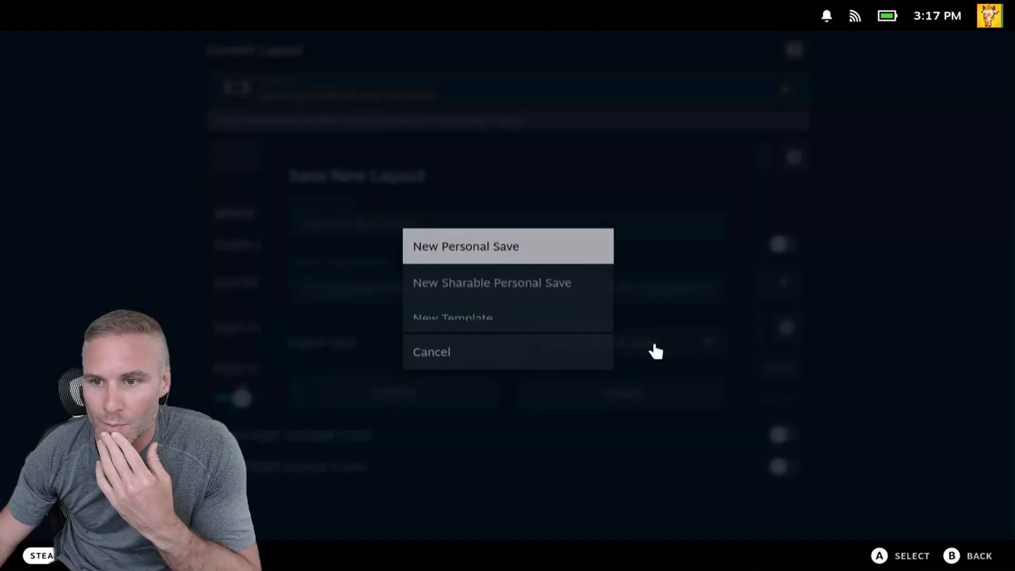
{"action": "left_click", "coordinate": [511, 244]}
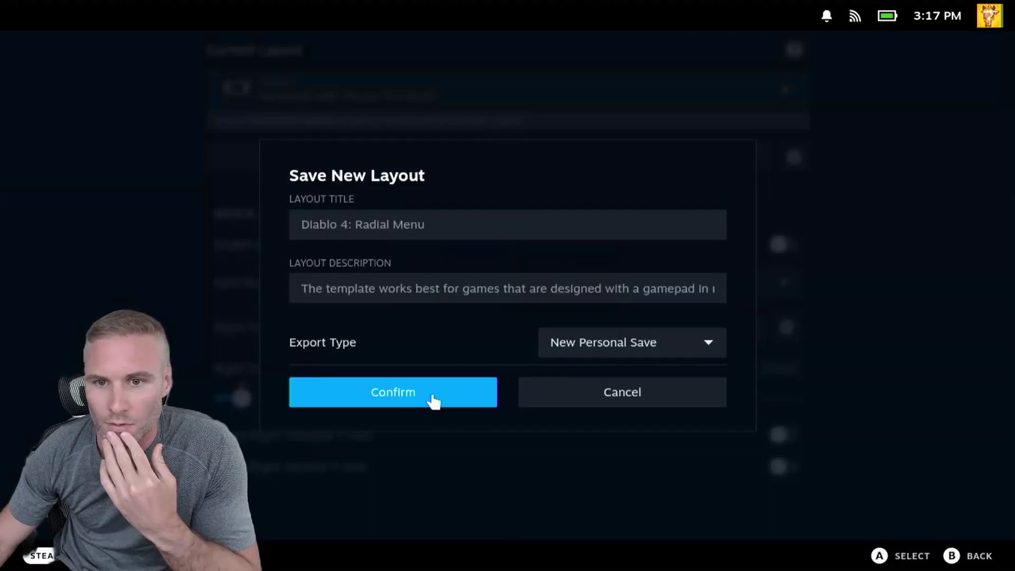
{"action": "key", "text": "Return"}
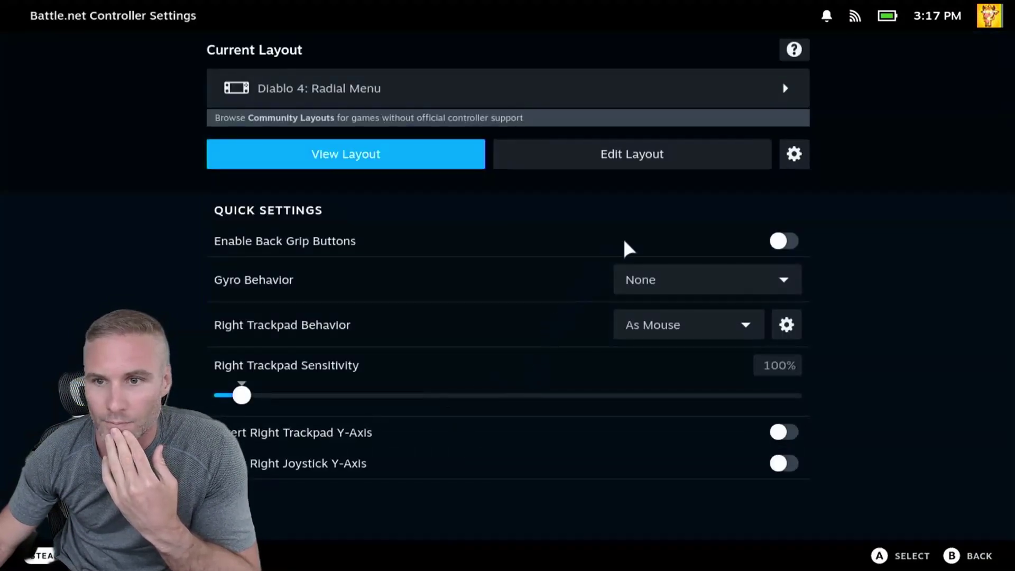
Try to add a virtual menu of the Radial Menu type named "D4 Menu" to the layout.
{"action": "left_click", "coordinate": [648, 161]}
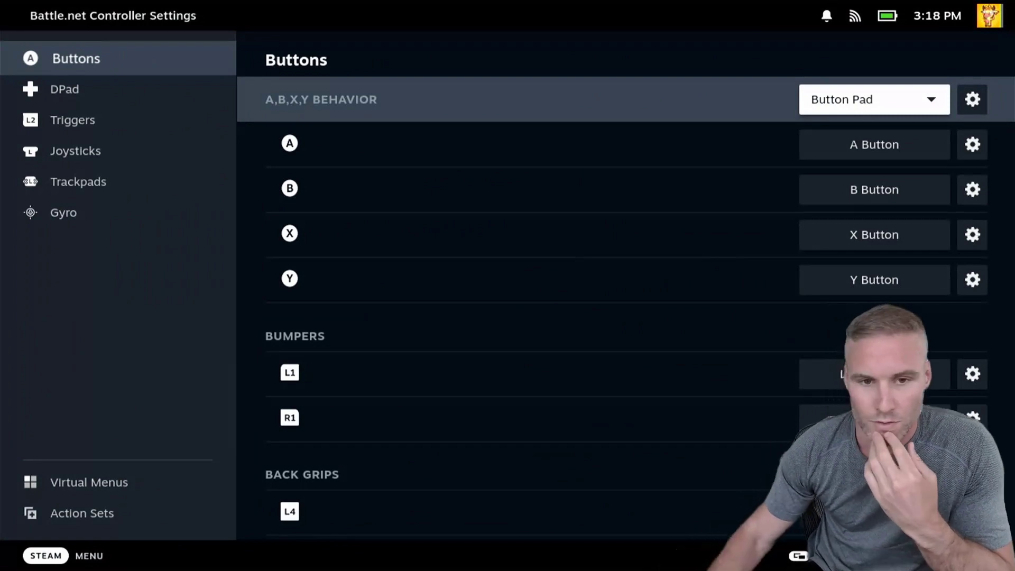
{"action": "left_click", "coordinate": [93, 495]}
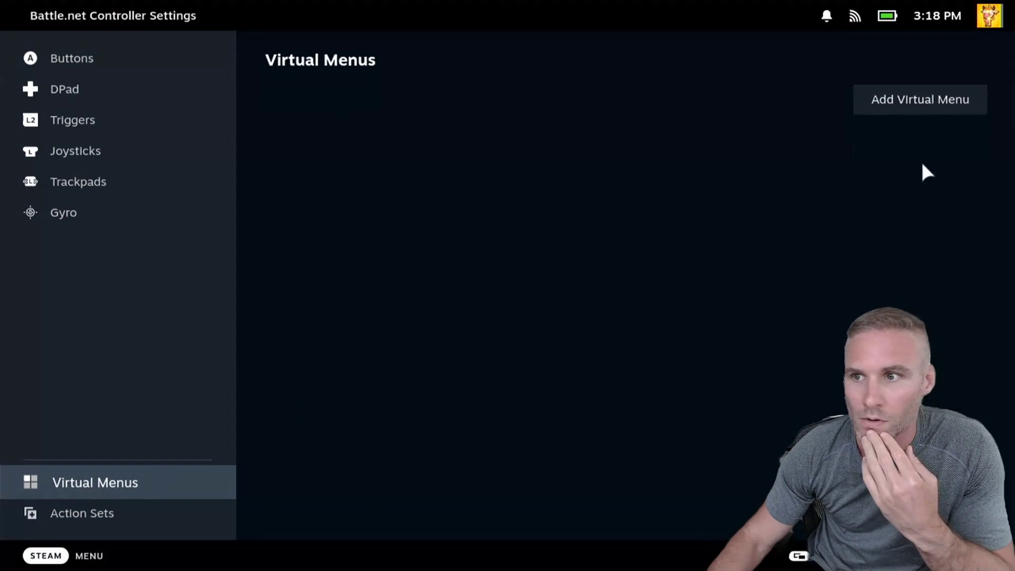
{"action": "left_click", "coordinate": [943, 102]}
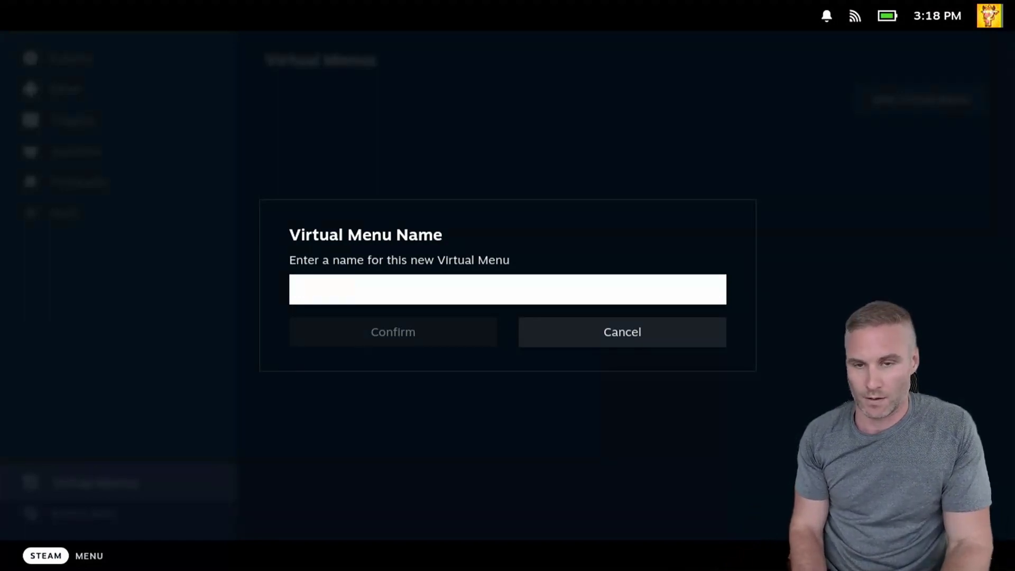
{"action": "type", "text": "D4 "}
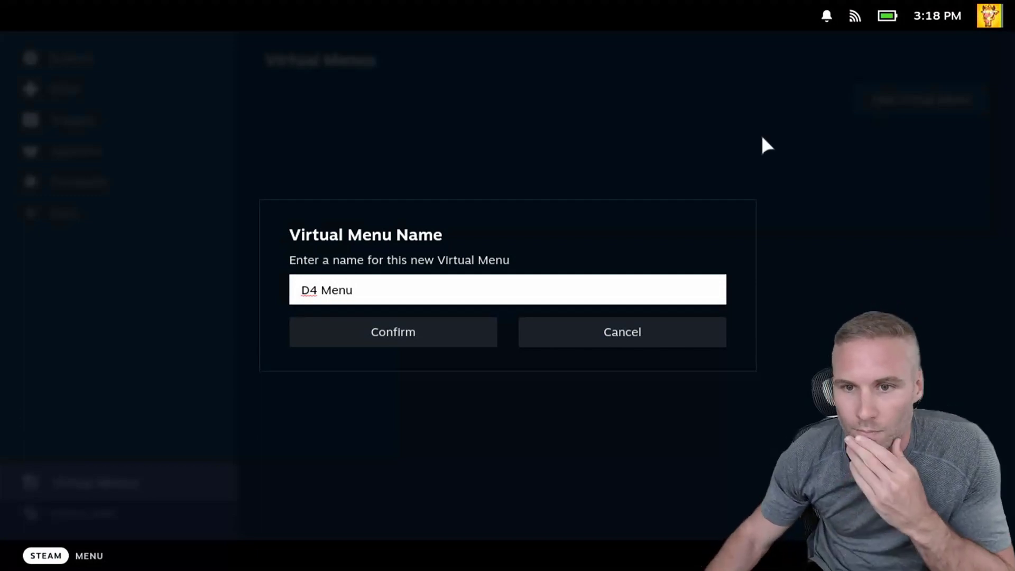
{"action": "type", "text": "Menu"}
{"action": "left_click", "coordinate": [364, 323]}
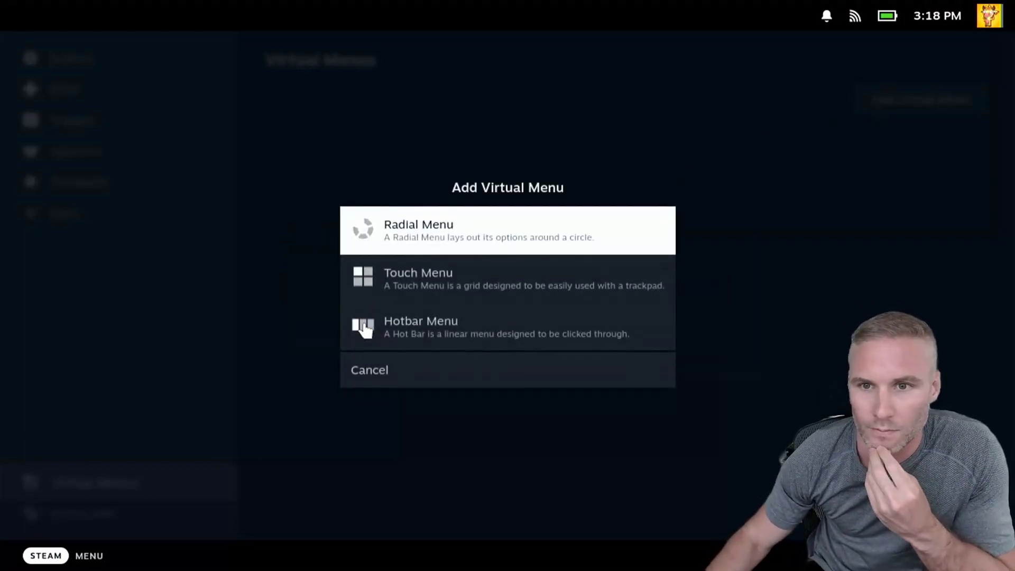
{"action": "left_click", "coordinate": [462, 239]}
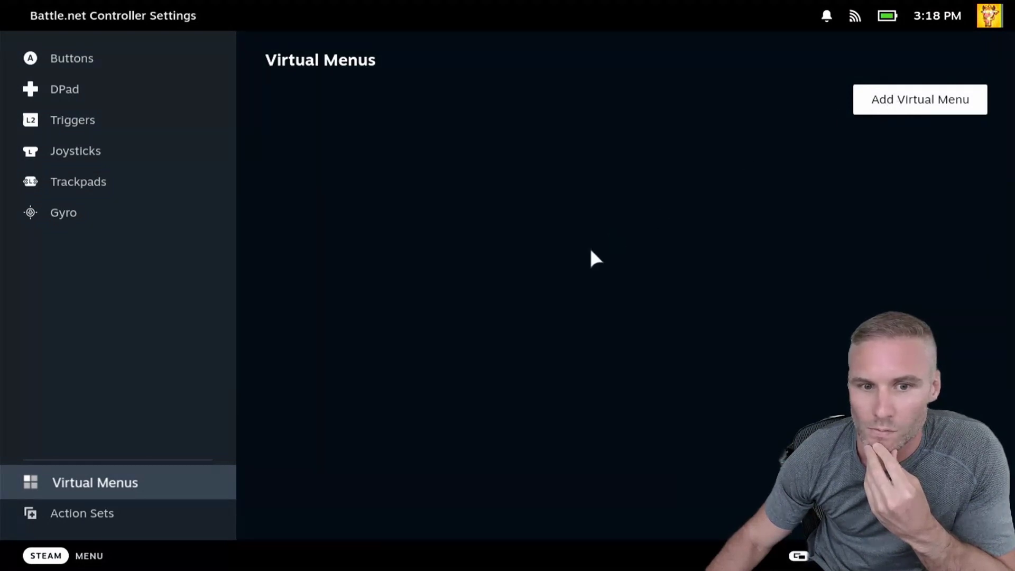
Try again to create the "D4 Menu" virtual menu as a Radial Menu.
{"action": "left_click", "coordinate": [71, 515]}
{"action": "left_click", "coordinate": [88, 482]}
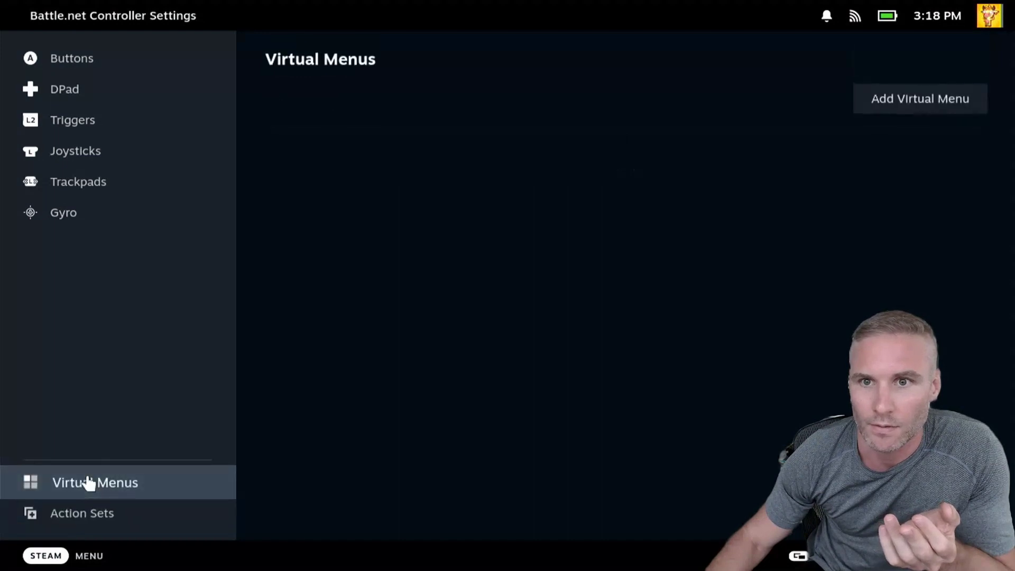
{"action": "left_click", "coordinate": [926, 104]}
{"action": "type", "text": "D"}
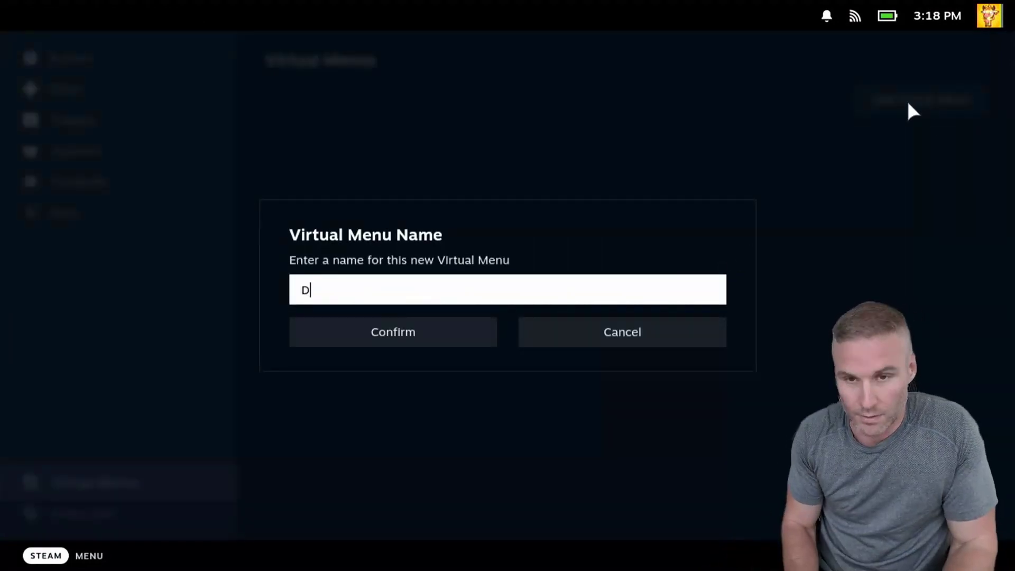
{"action": "type", "text": "4 Meu"}
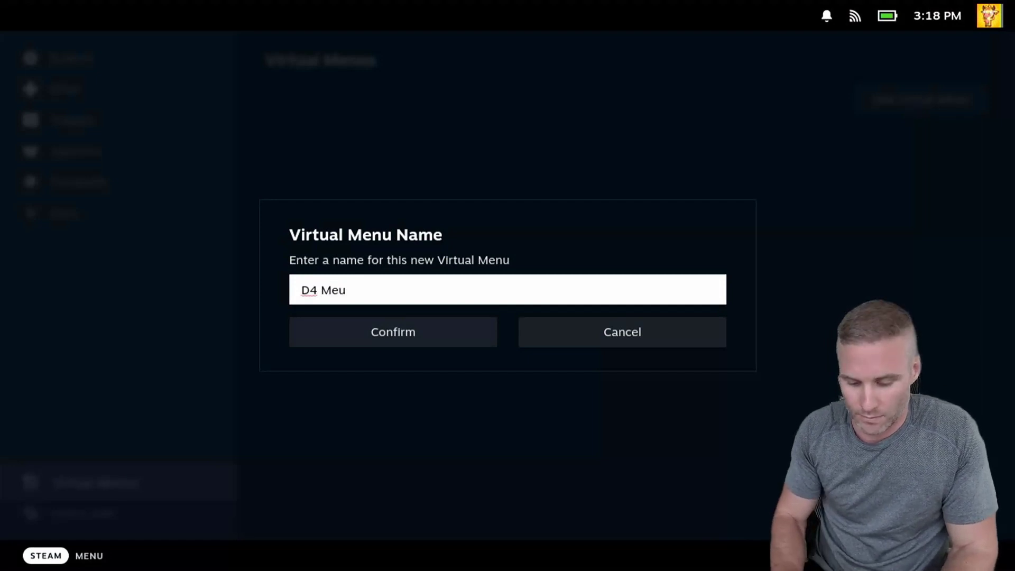
{"action": "key", "text": "BackSpace"}
{"action": "type", "text": "nu"}
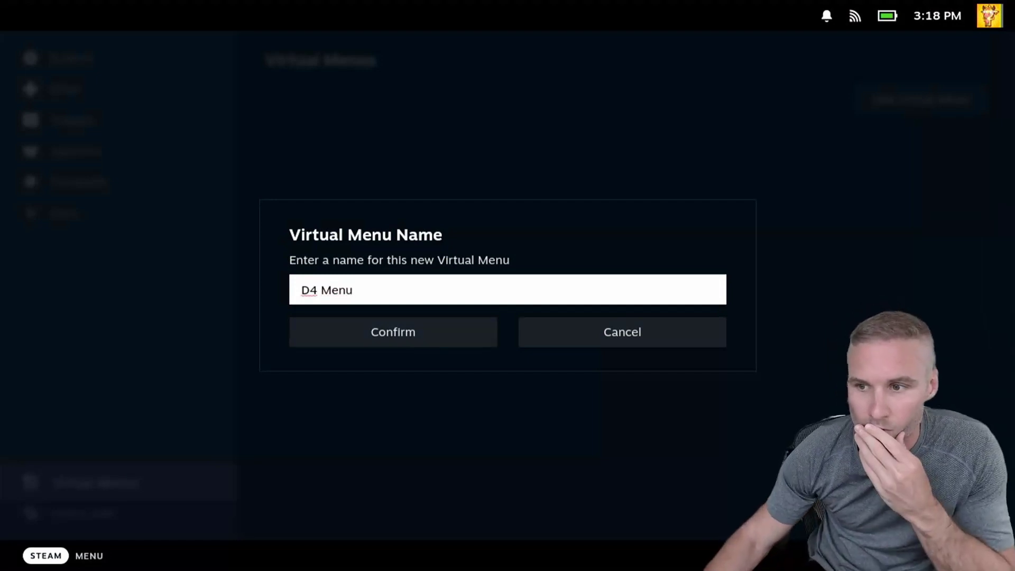
{"action": "left_click", "coordinate": [453, 338]}
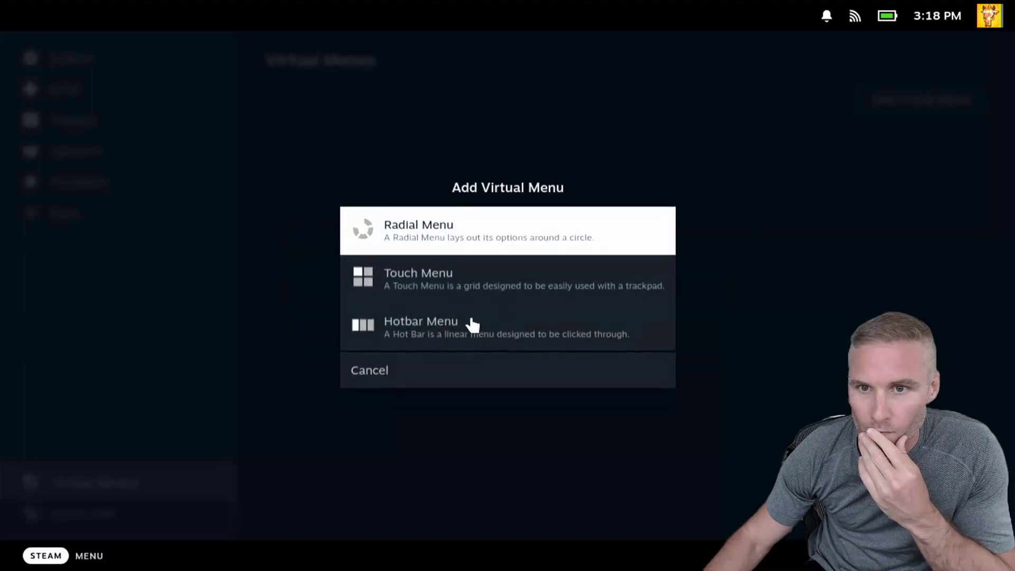
{"action": "left_click", "coordinate": [503, 228]}
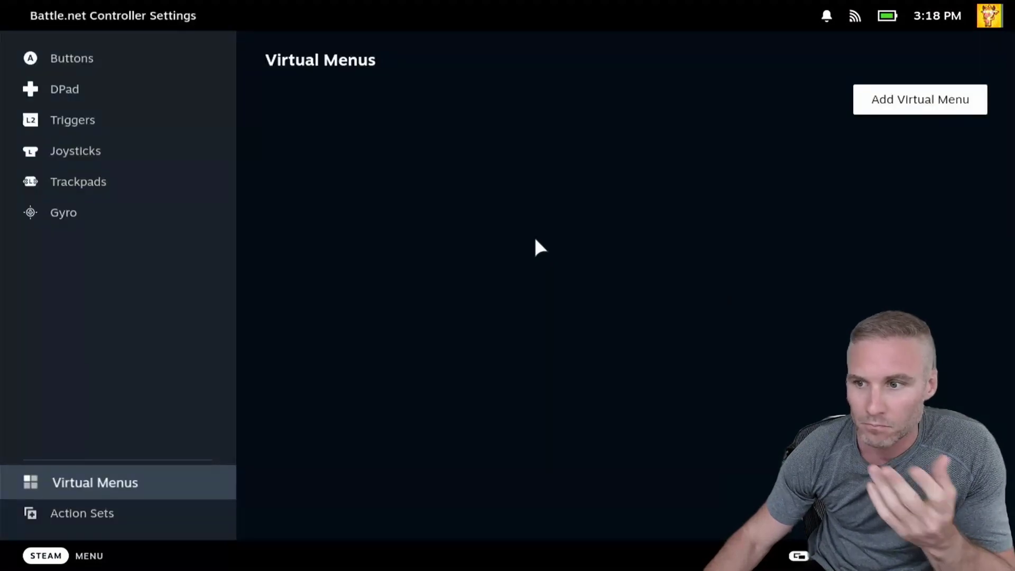
Leave the layout editor, reopen the "Diablo 4: Radial Menu" layout for editing, and return to its virtual menus.
{"action": "left_click", "coordinate": [118, 61]}
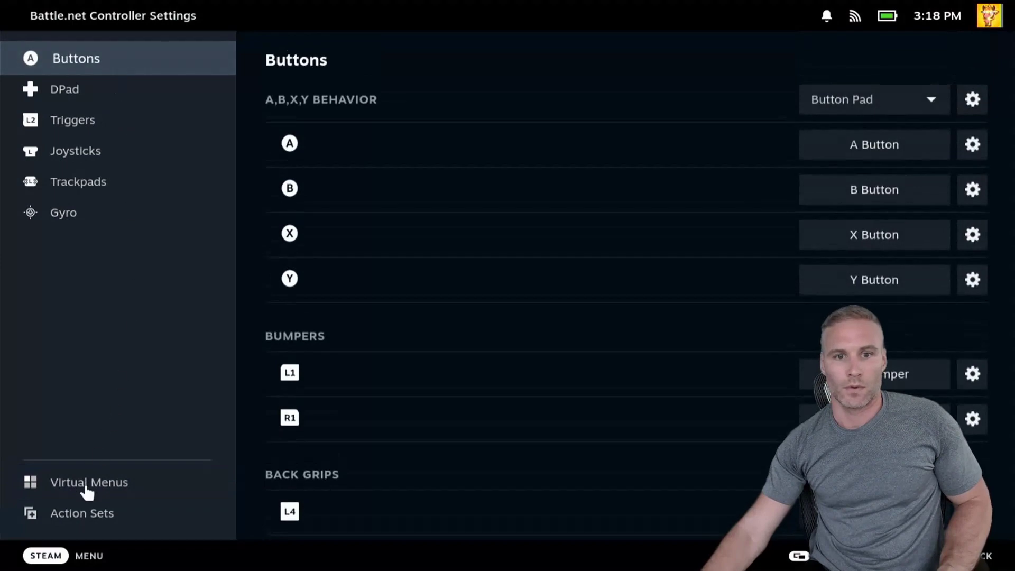
{"action": "left_click", "coordinate": [86, 492]}
{"action": "left_click", "coordinate": [80, 523]}
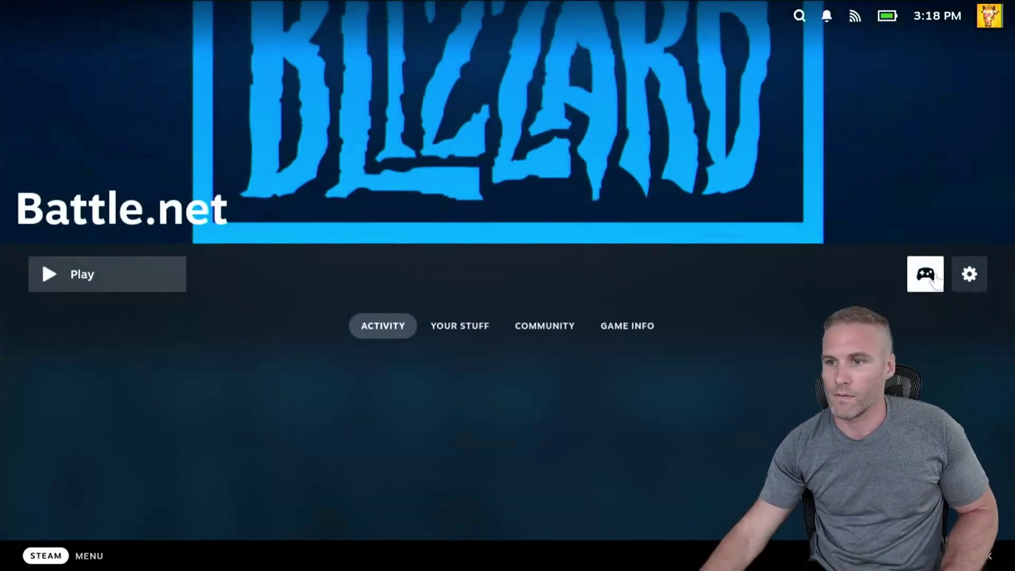
{"action": "left_click", "coordinate": [930, 279]}
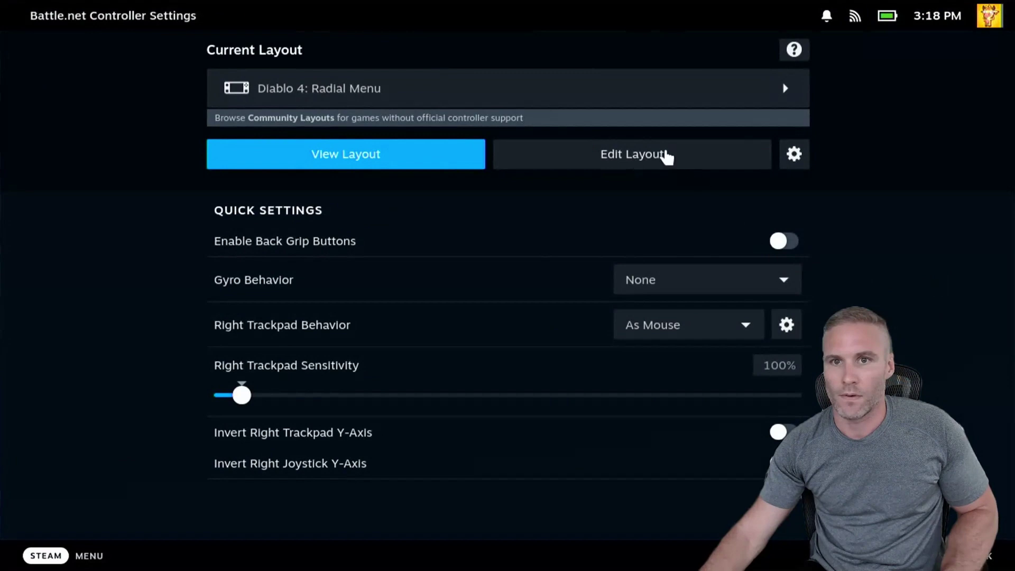
{"action": "left_click", "coordinate": [667, 159]}
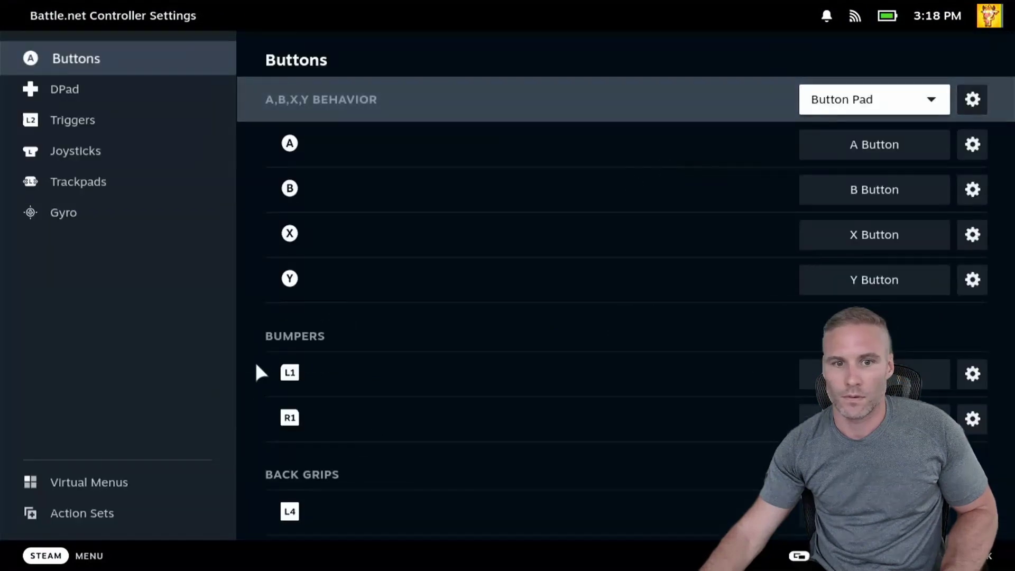
{"action": "left_click", "coordinate": [112, 487]}
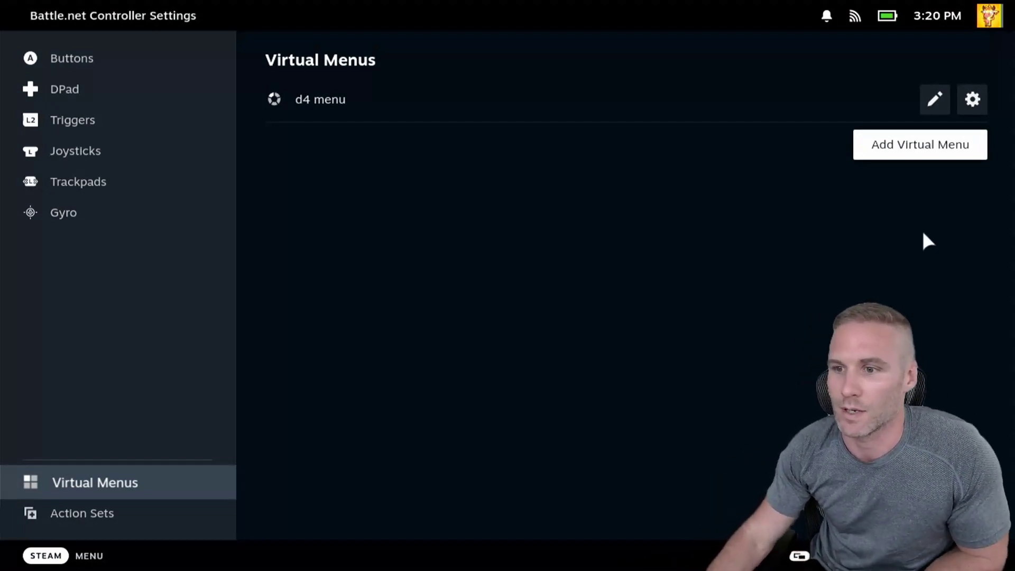
Open the "d4 menu" radial menu for editing and add a first entry bound to the keyboard's C key.
{"action": "left_click", "coordinate": [932, 100]}
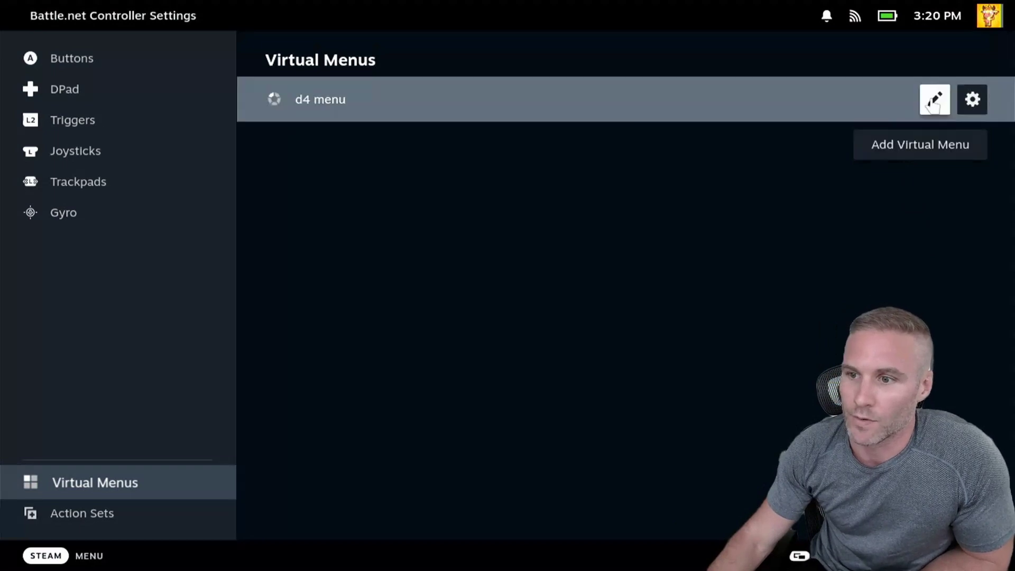
{"action": "left_click", "coordinate": [932, 100]}
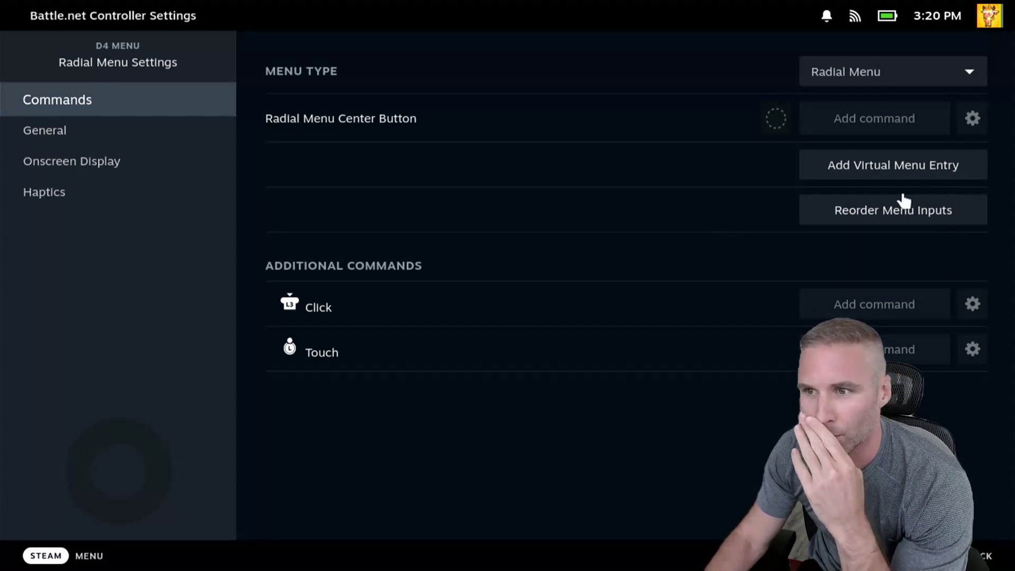
{"action": "left_click", "coordinate": [883, 168]}
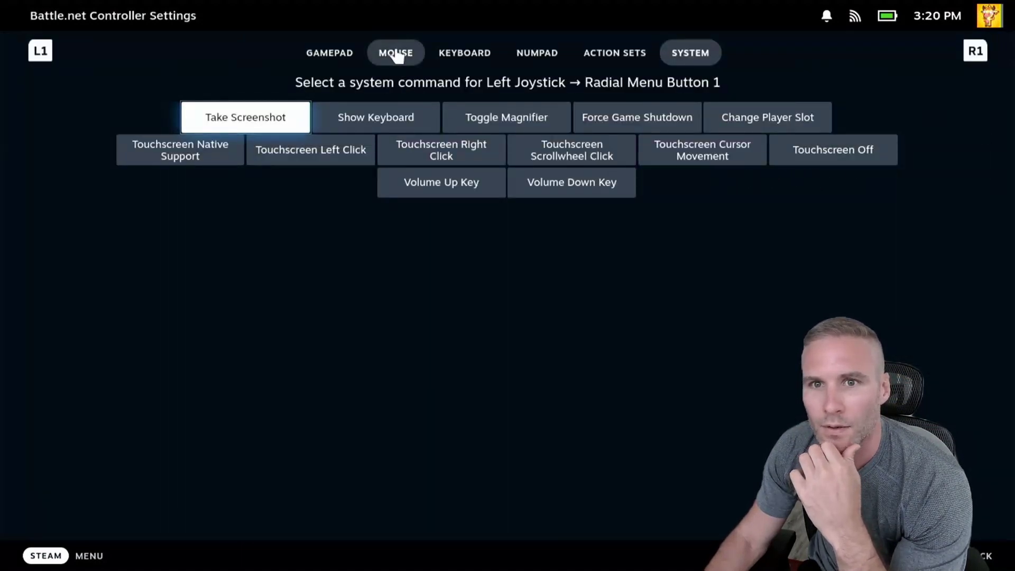
{"action": "left_click", "coordinate": [456, 59]}
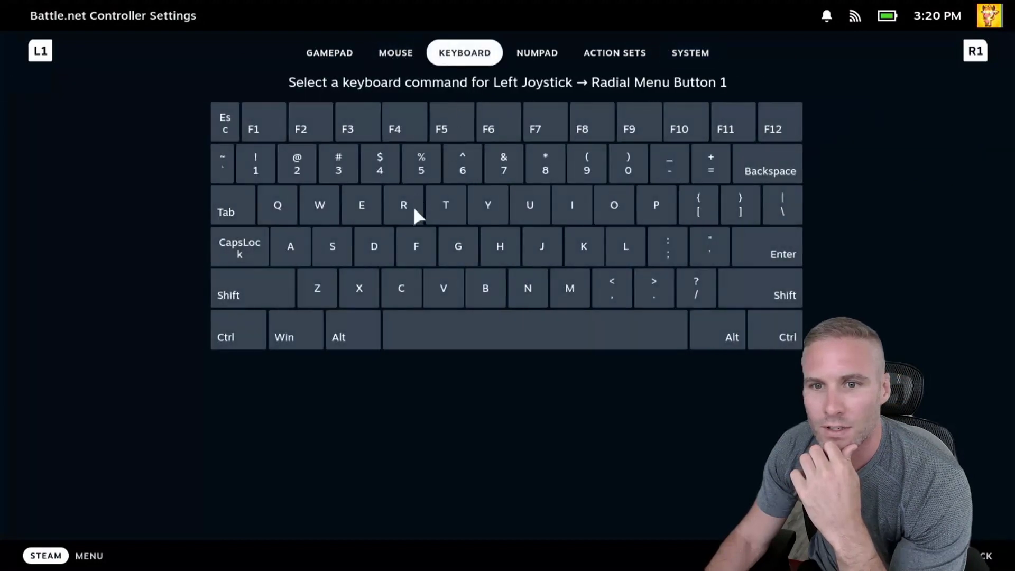
{"action": "left_click", "coordinate": [401, 273]}
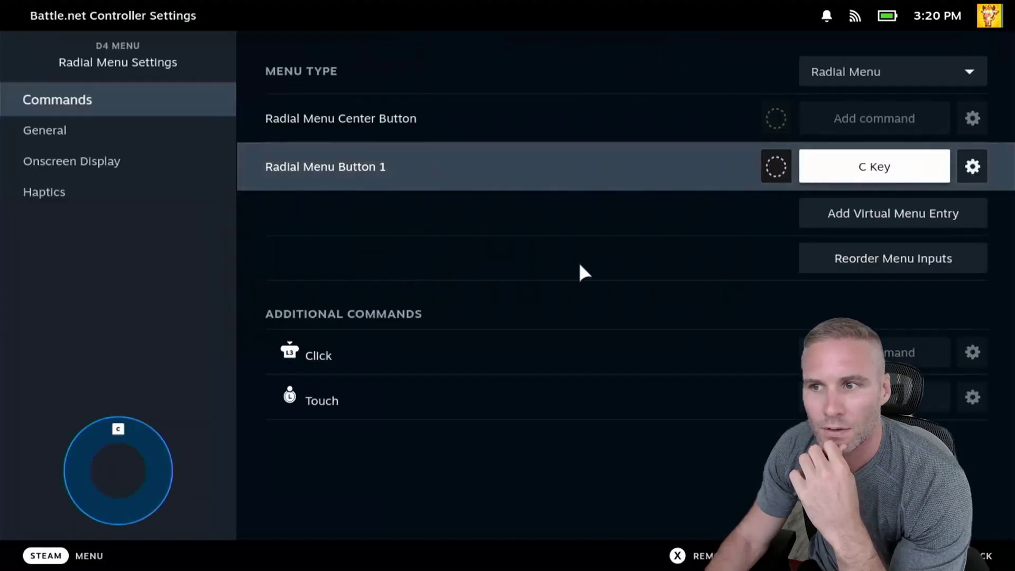
Give Radial Menu Button 1 the backpack icon from the inventory set with a red foreground color.
{"action": "left_click", "coordinate": [776, 168]}
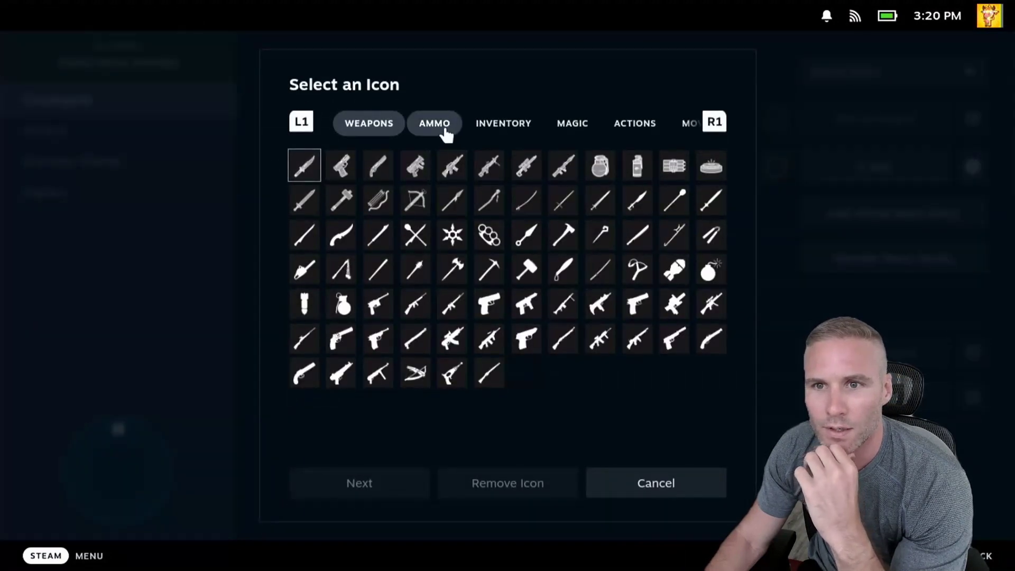
{"action": "left_click", "coordinate": [509, 133]}
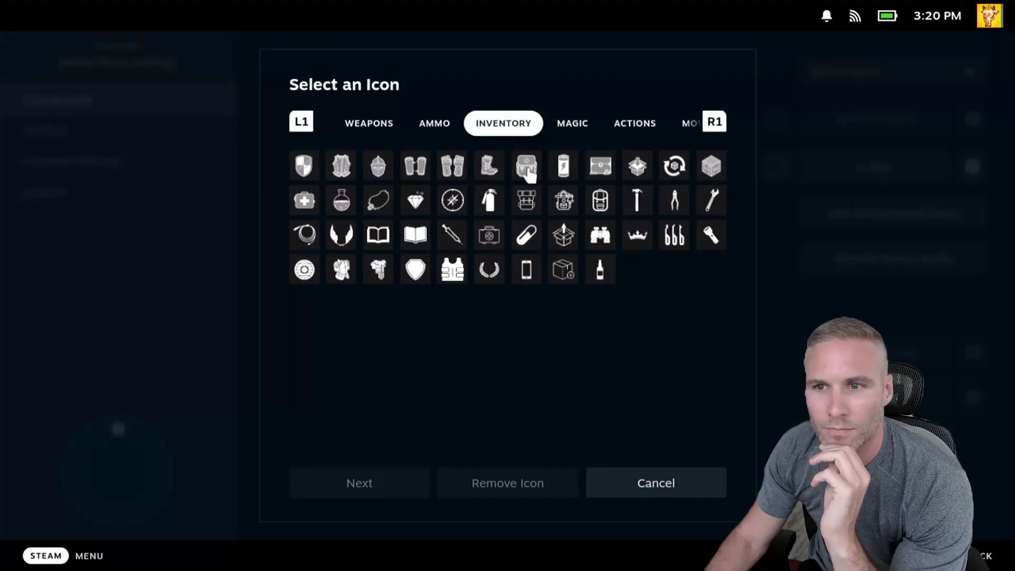
{"action": "left_click", "coordinate": [531, 172]}
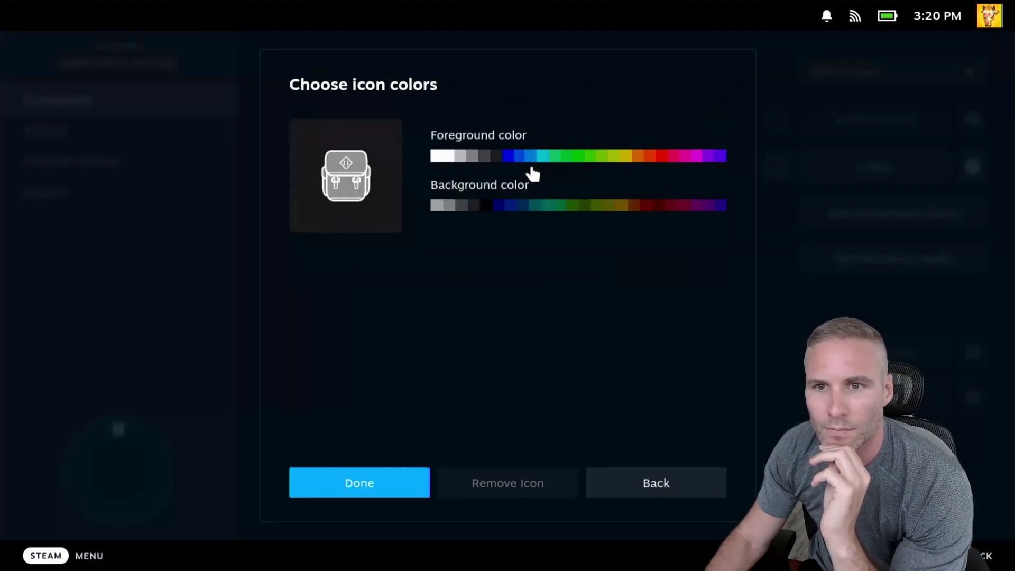
{"action": "left_click", "coordinate": [661, 156]}
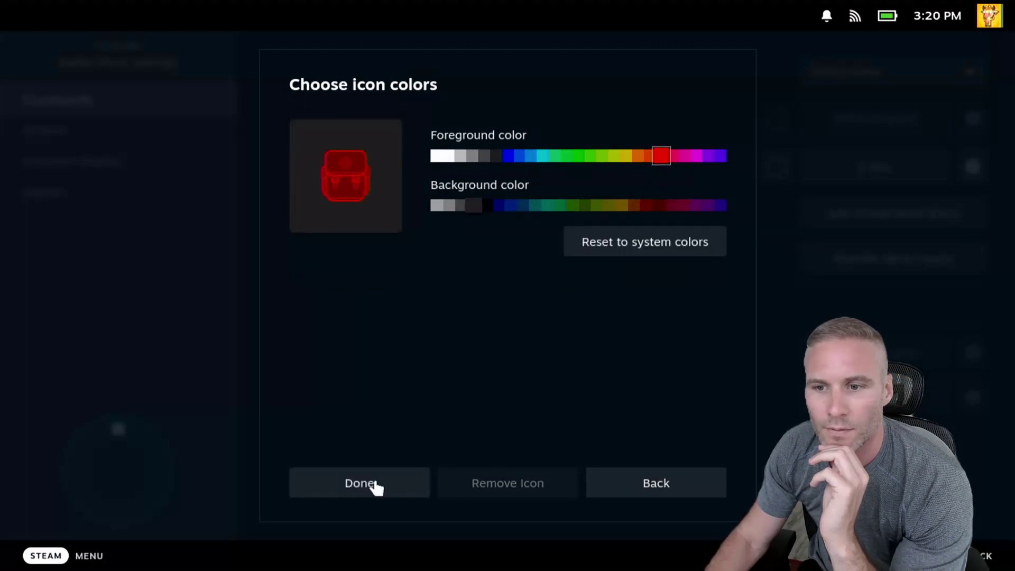
{"action": "left_click", "coordinate": [360, 483]}
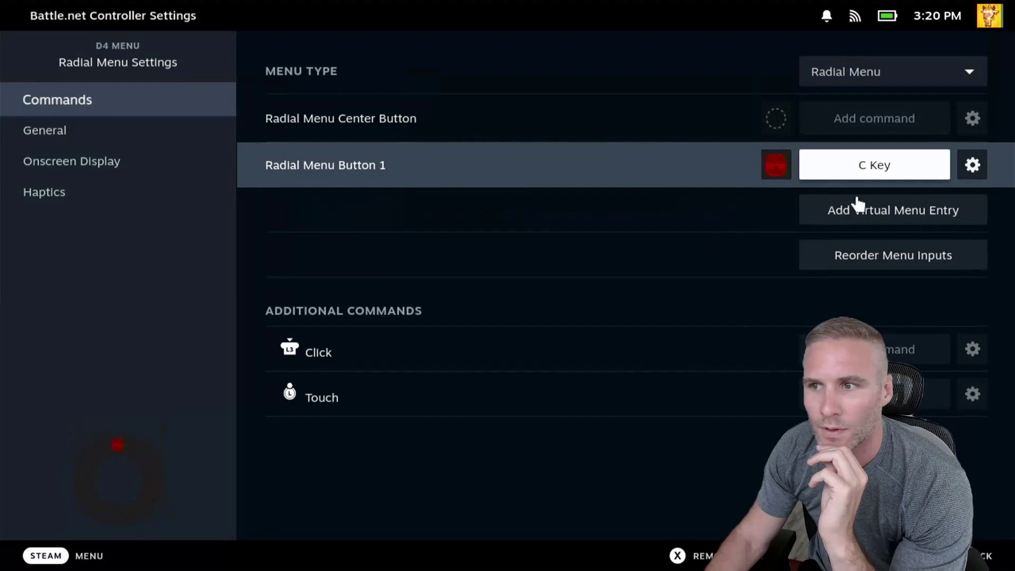
Rename the command of Radial Menu Button 1 as "Character".
{"action": "left_click", "coordinate": [973, 166]}
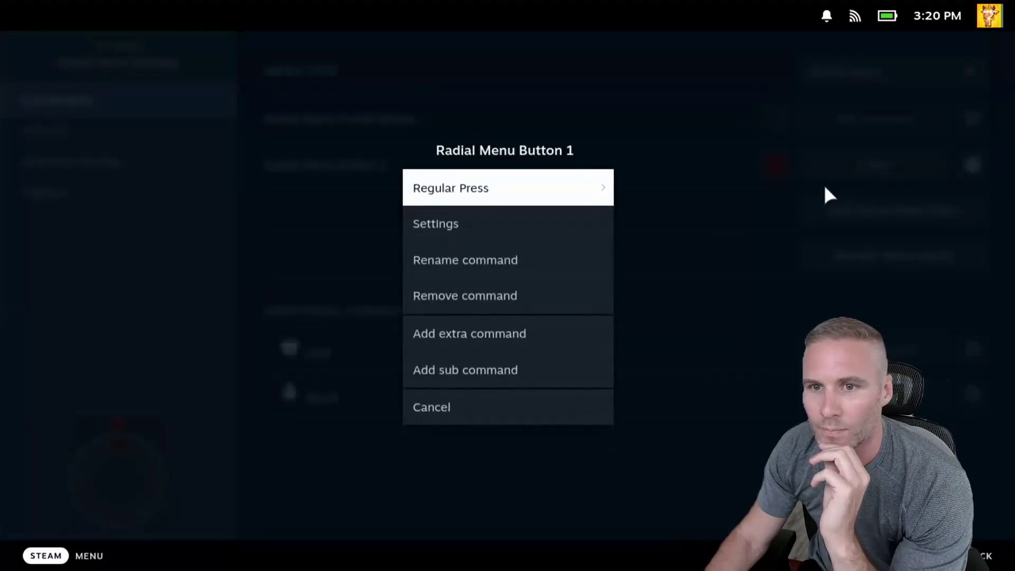
{"action": "left_click", "coordinate": [465, 269]}
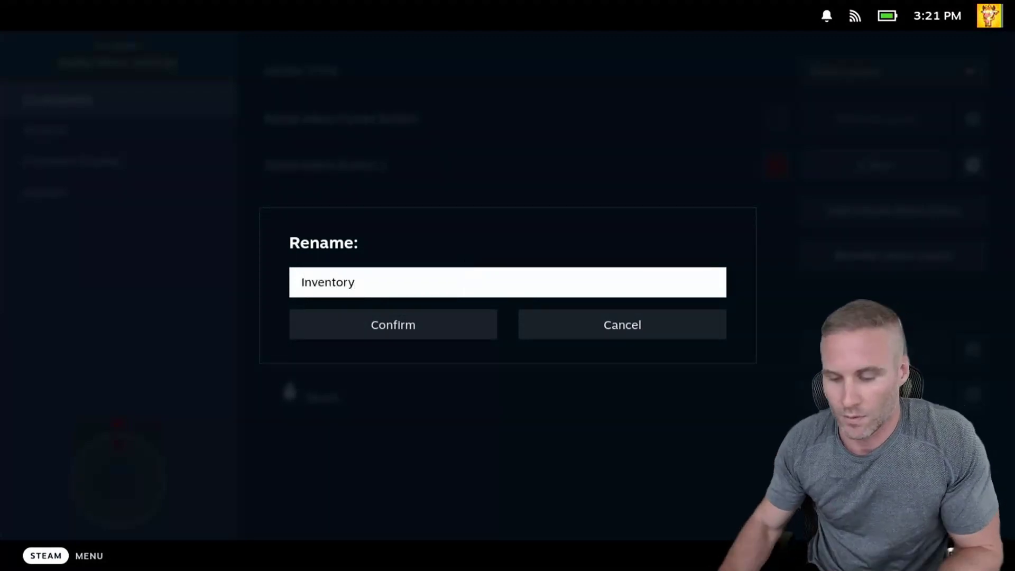
{"action": "key", "text": "BackSpace"}
{"action": "key", "text": "BackSpace"}
{"action": "key", "text": "BackSpace"}
{"action": "key", "text": "BackSpace"}
{"action": "key", "text": "BackSpace"}
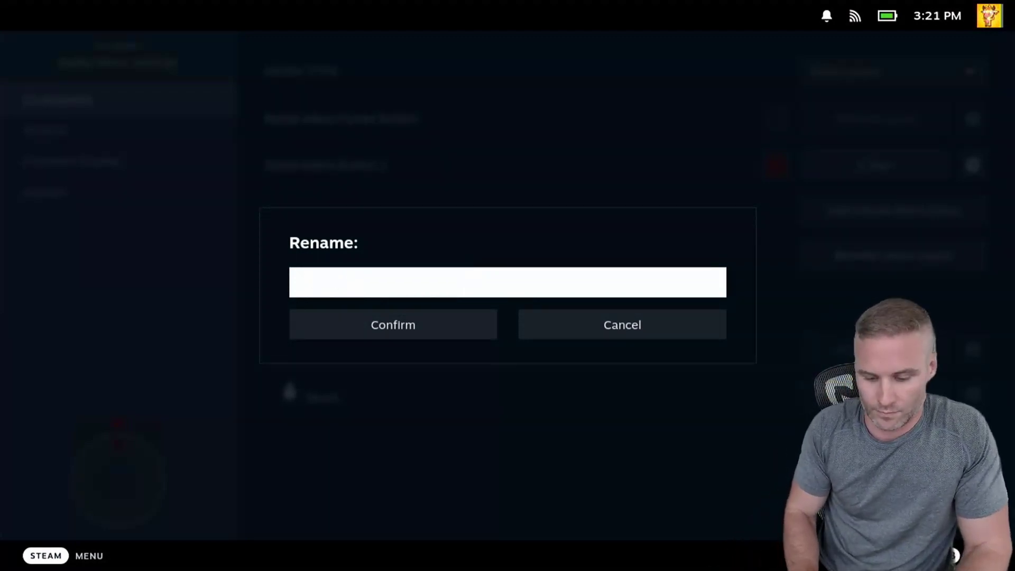
{"action": "type", "text": "Character"}
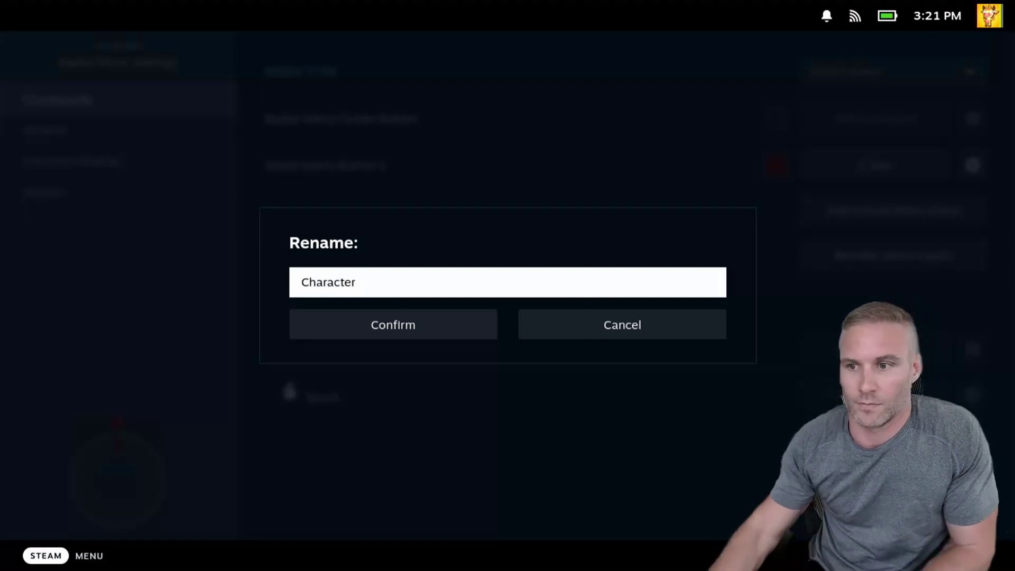
{"action": "left_click", "coordinate": [398, 332]}
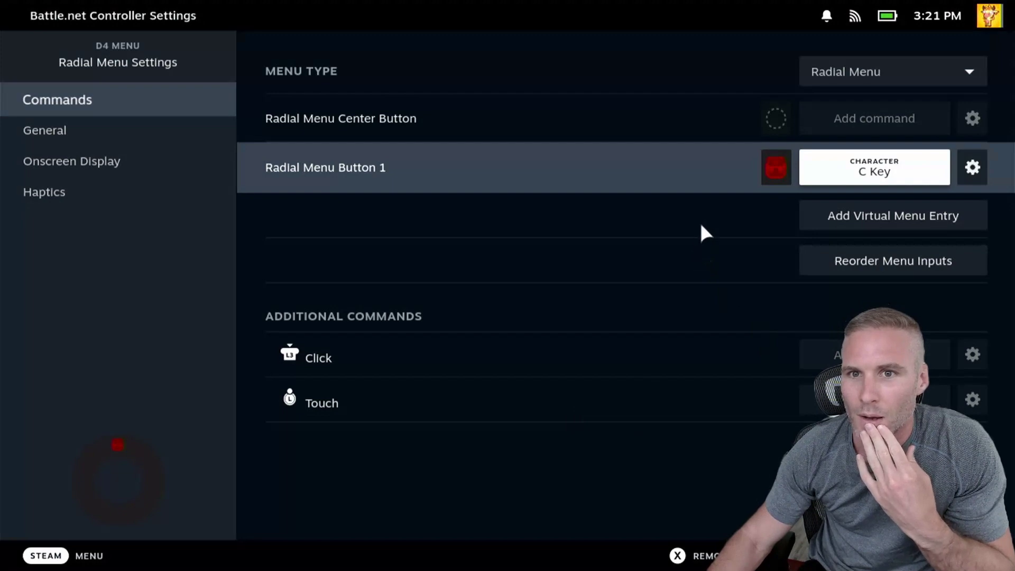
Bind the Radial Menu Center Button to the C key and give it the backpack icon in red.
{"action": "left_click", "coordinate": [880, 117]}
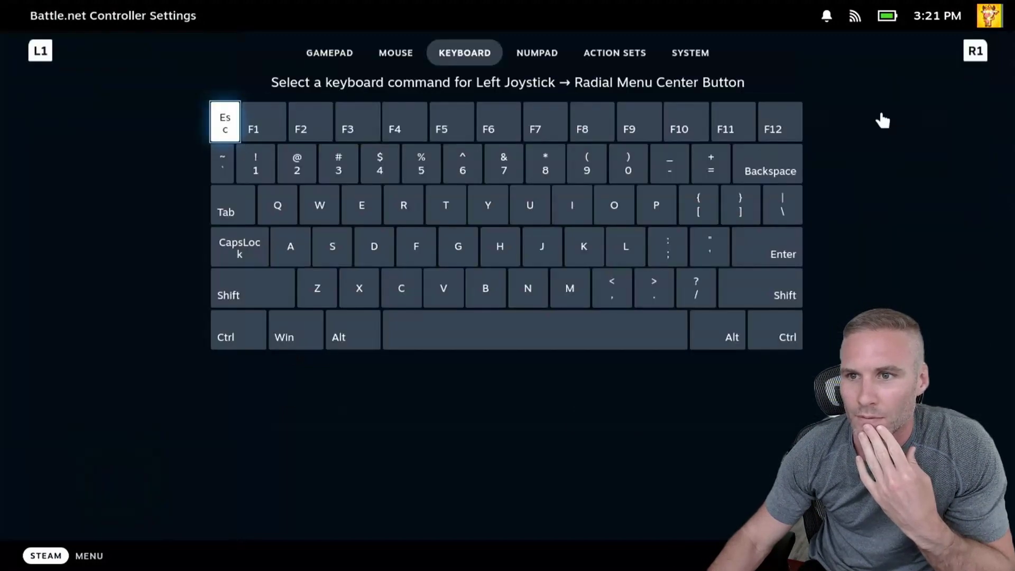
{"action": "left_click", "coordinate": [401, 287]}
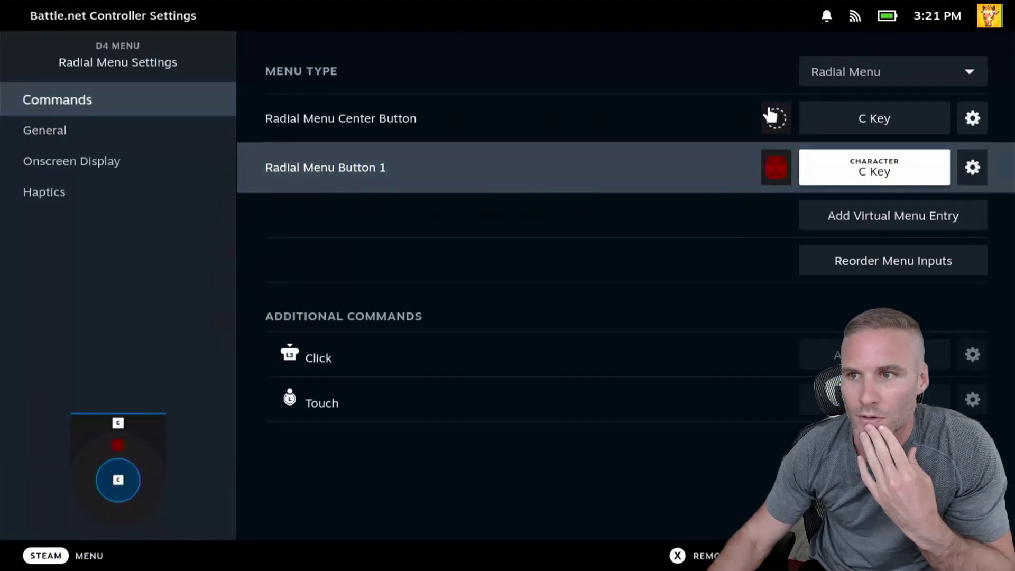
{"action": "left_click", "coordinate": [772, 116]}
{"action": "left_click", "coordinate": [527, 165]}
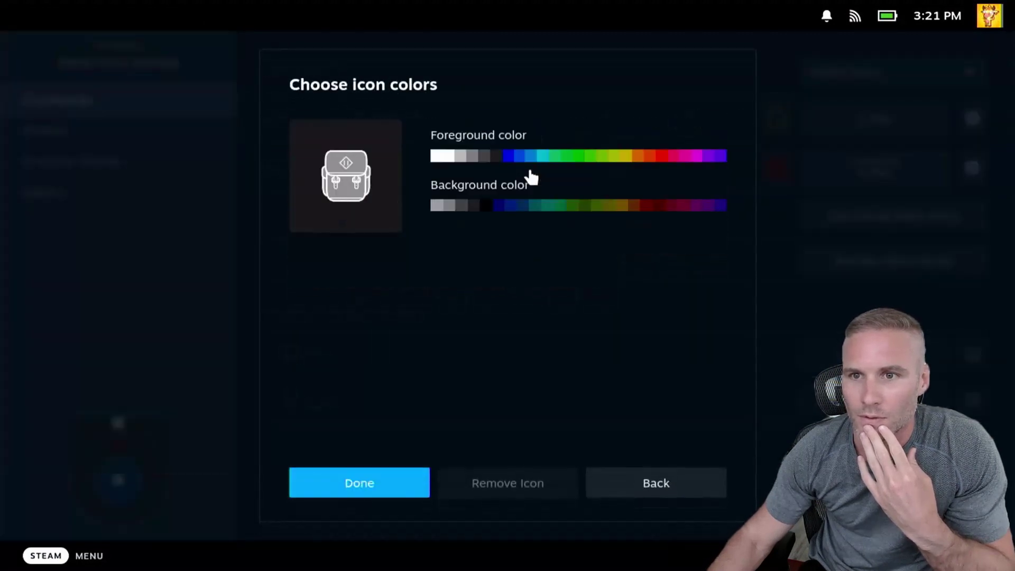
{"action": "left_click", "coordinate": [659, 158]}
{"action": "left_click", "coordinate": [379, 483]}
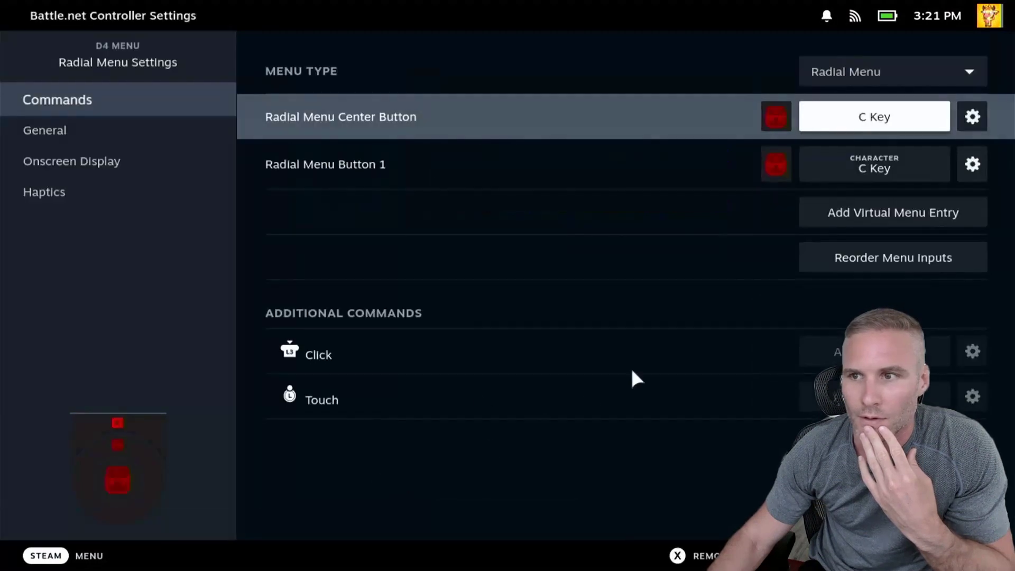
Rename the command of the Radial Menu Center Button as "Character".
{"action": "left_click", "coordinate": [972, 117]}
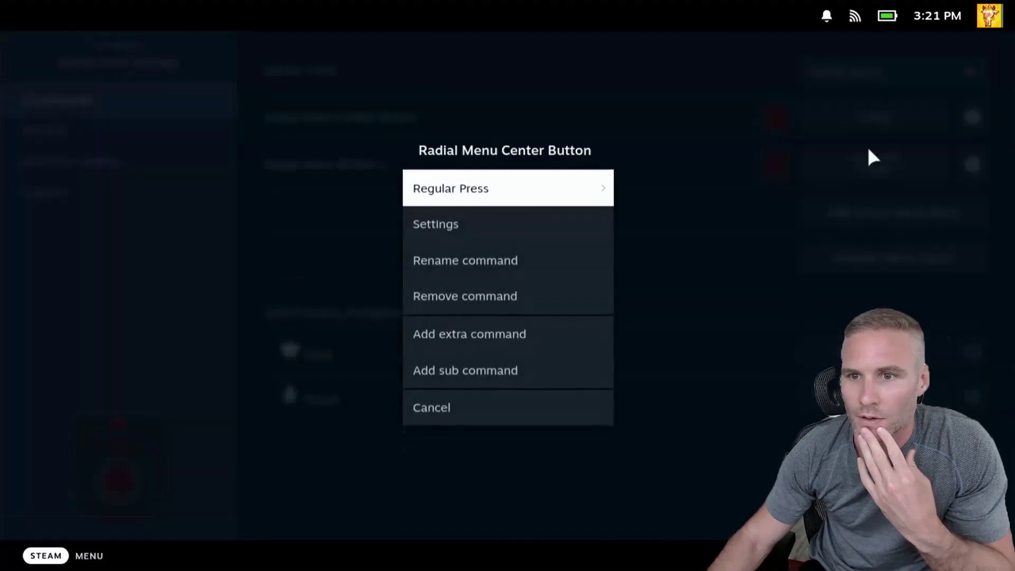
{"action": "left_click", "coordinate": [489, 262]}
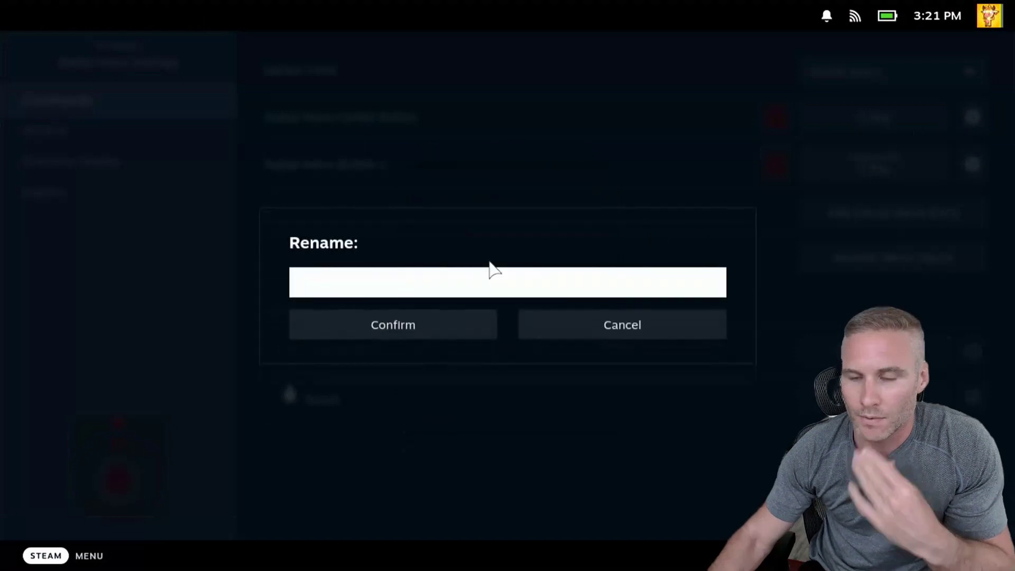
{"action": "type", "text": "Character"}
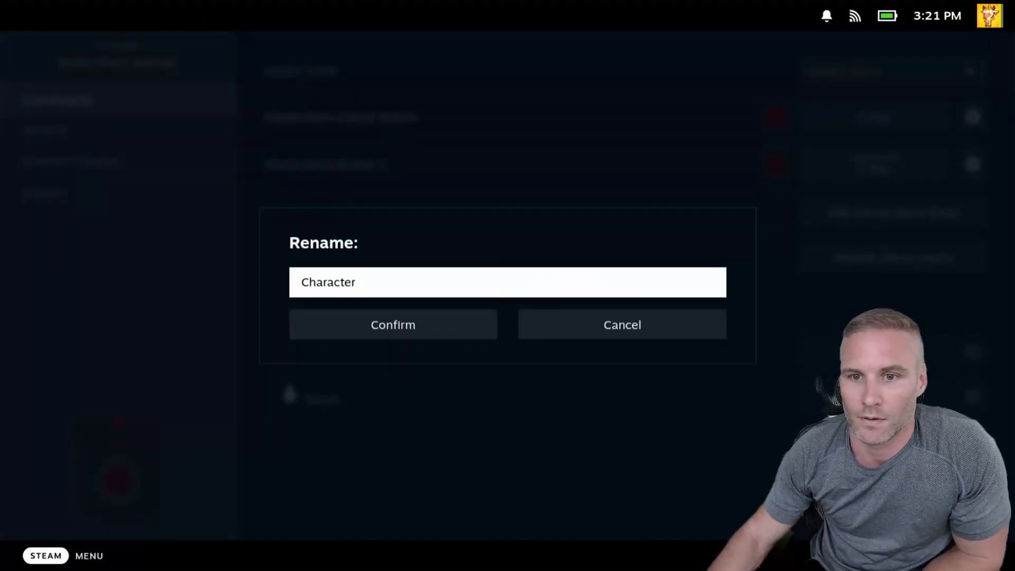
{"action": "left_click", "coordinate": [461, 332]}
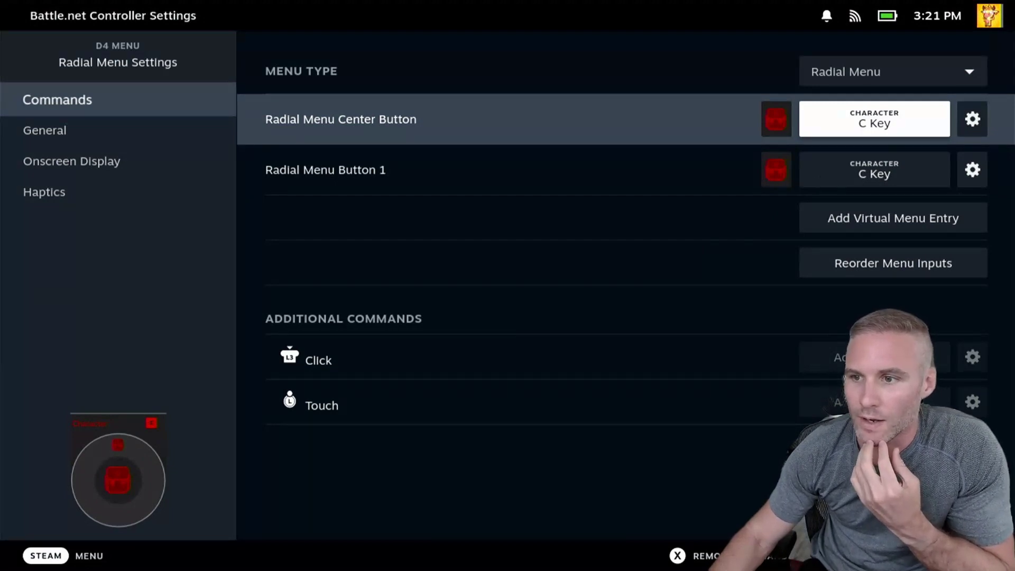
Bind Radial Menu Button 1 to the A key and give it the magic wand icon from the magic set in purple.
{"action": "left_click", "coordinate": [873, 172]}
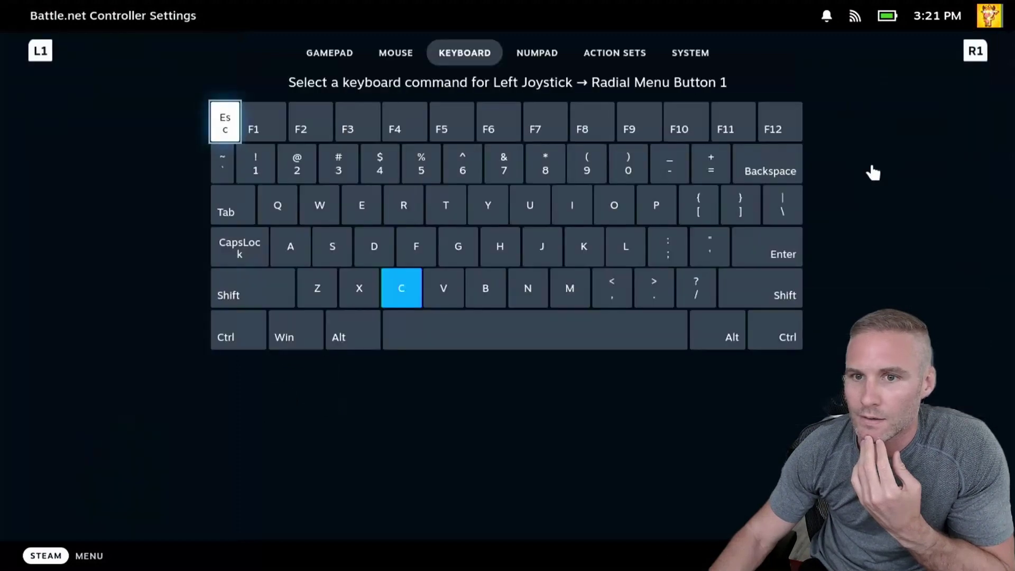
{"action": "left_click", "coordinate": [291, 246]}
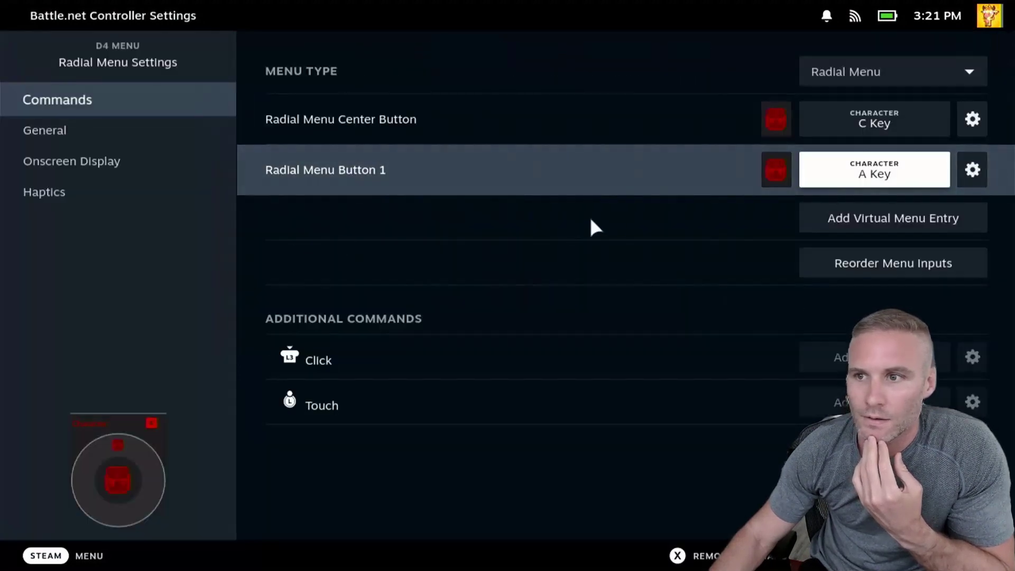
{"action": "left_click", "coordinate": [777, 177]}
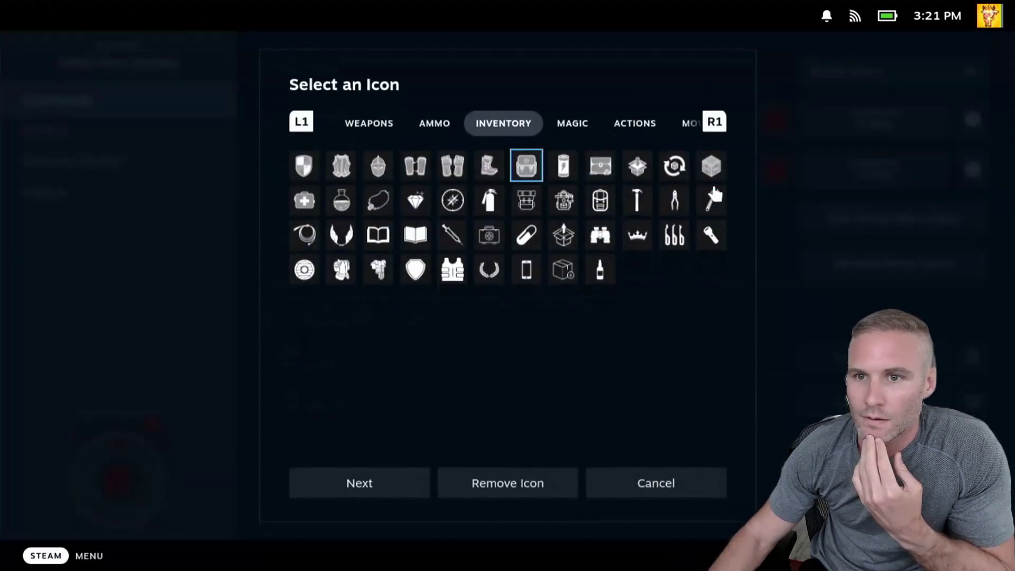
{"action": "left_click", "coordinate": [571, 136]}
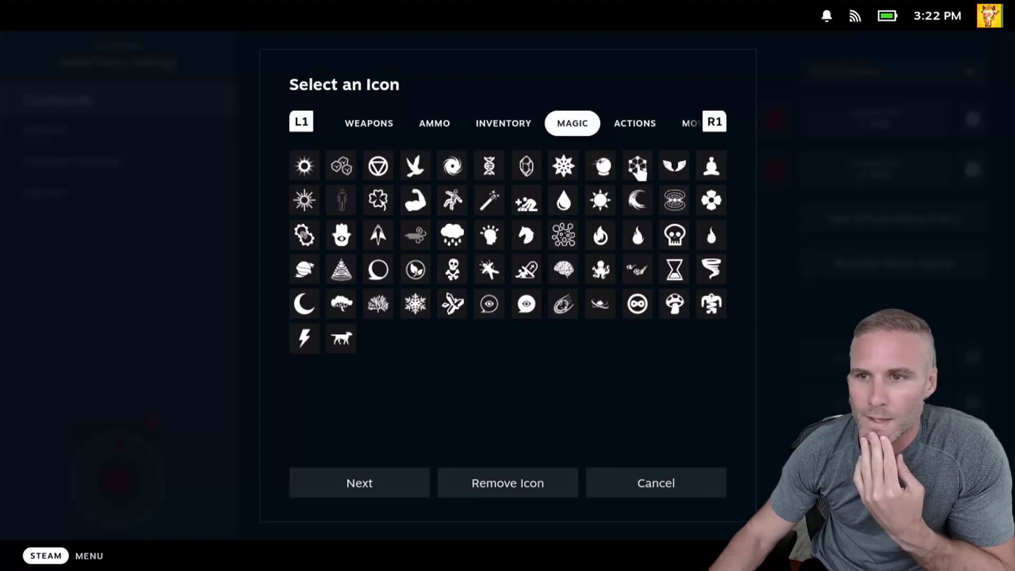
{"action": "left_click", "coordinate": [497, 203]}
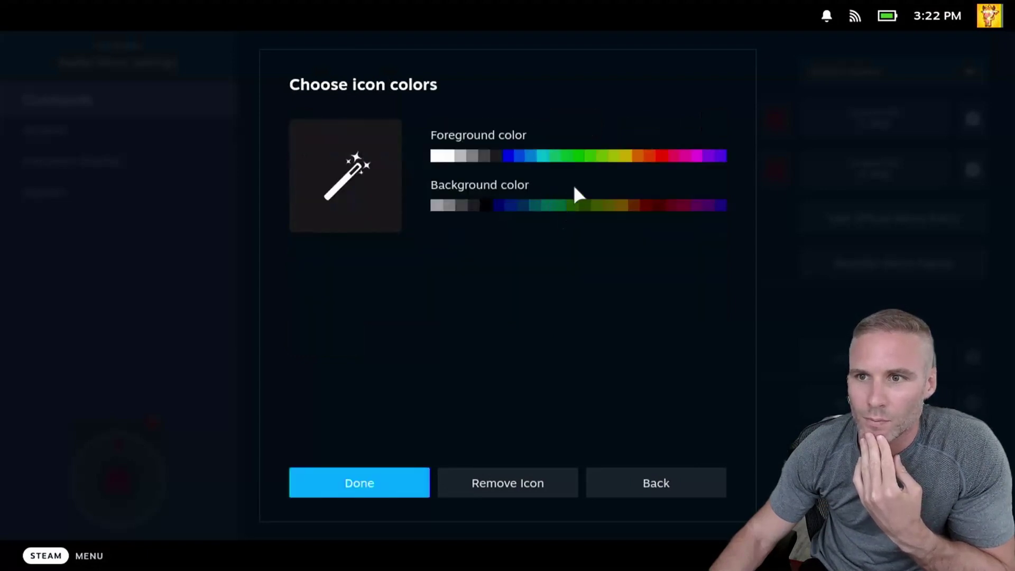
{"action": "left_click", "coordinate": [710, 157]}
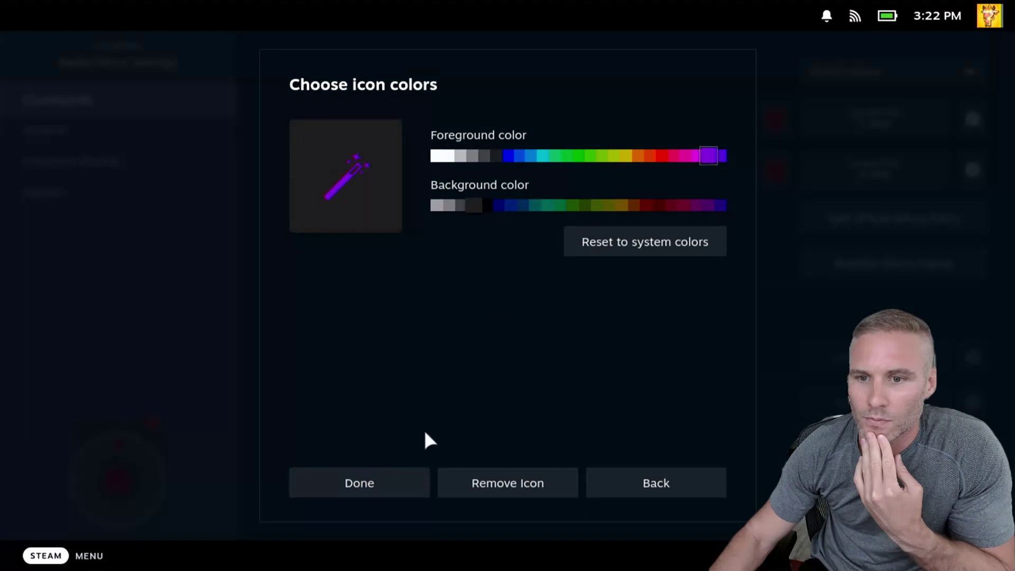
{"action": "left_click", "coordinate": [393, 490]}
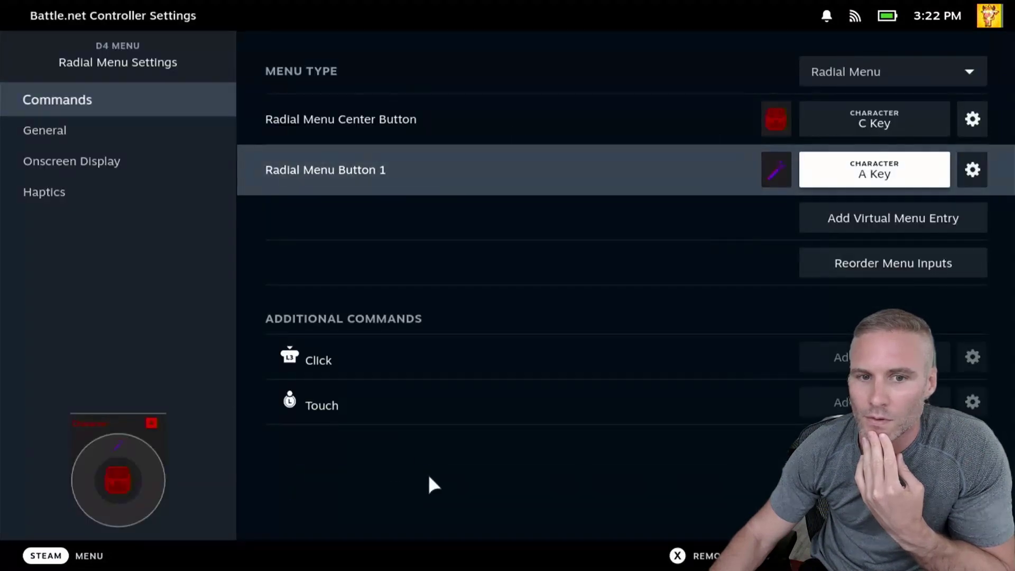
Rename the command of Radial Menu Button 1 as "Skills".
{"action": "left_click", "coordinate": [973, 170]}
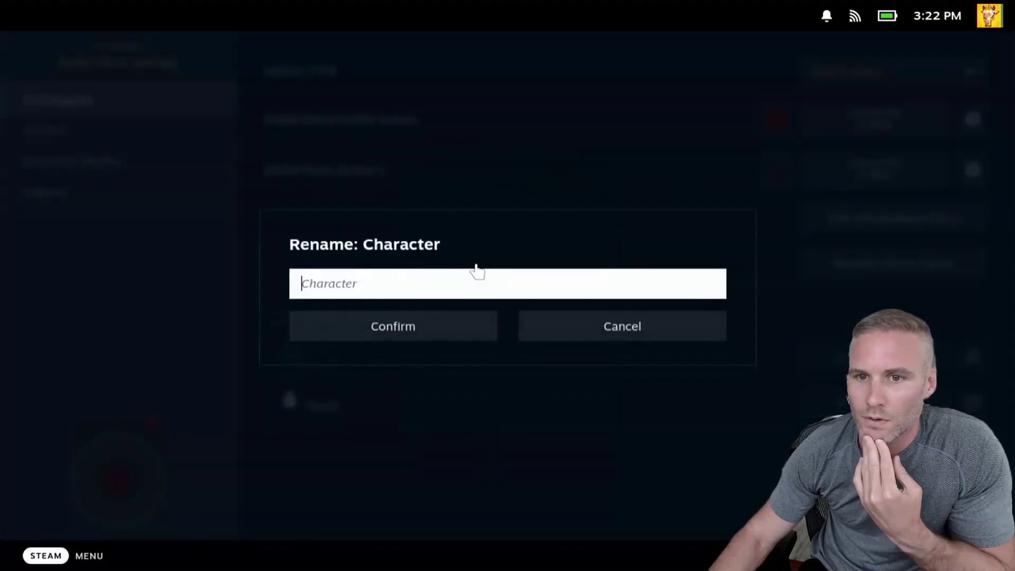
{"action": "type", "text": "Skills"}
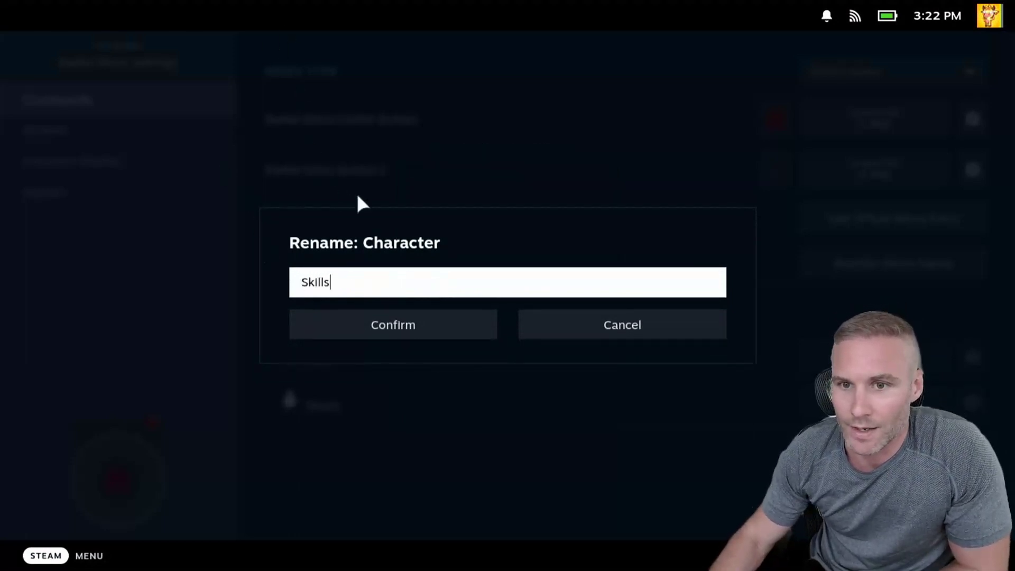
{"action": "left_click", "coordinate": [411, 331]}
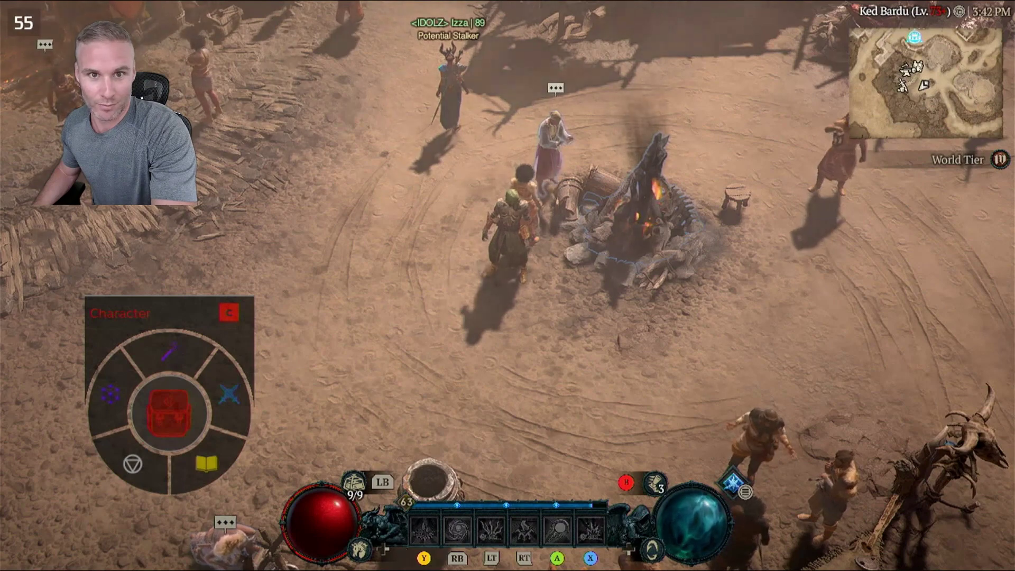
Test the radial menu's Character entry in Diablo 4 by opening and closing the character screen twice.
{"action": "key", "text": "c"}
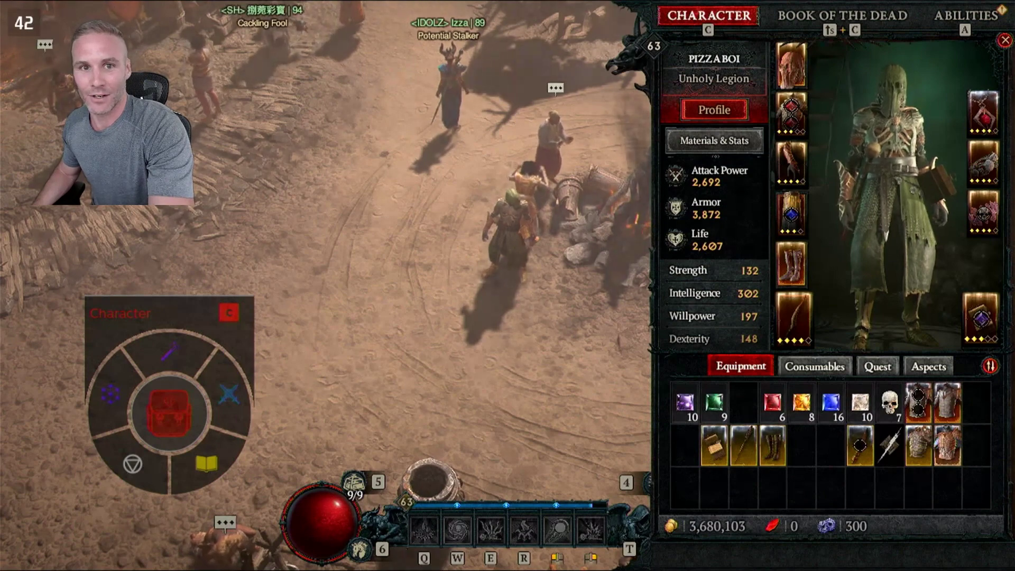
{"action": "key", "text": "c"}
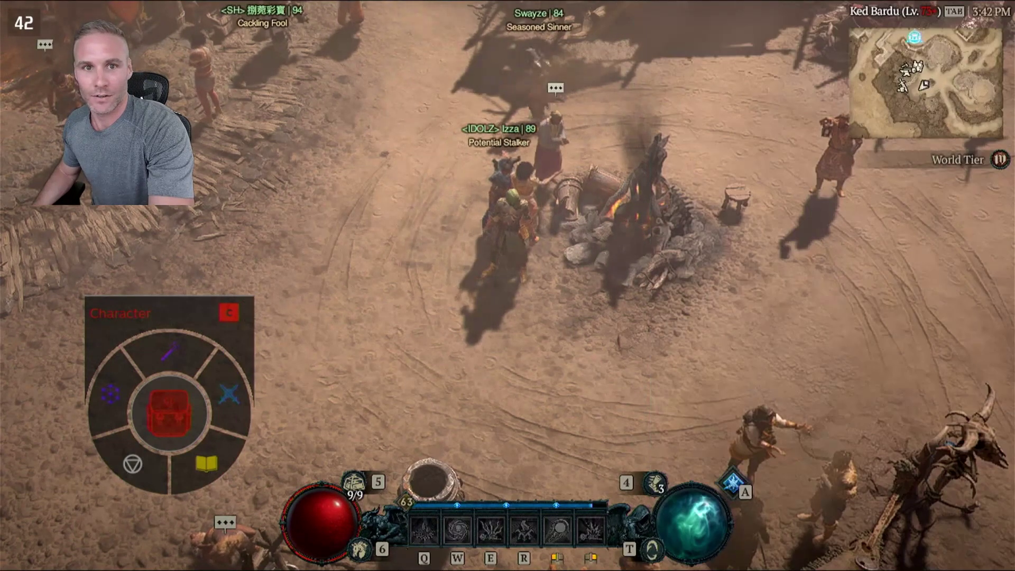
{"action": "key", "text": "c"}
{"action": "key", "text": "c"}
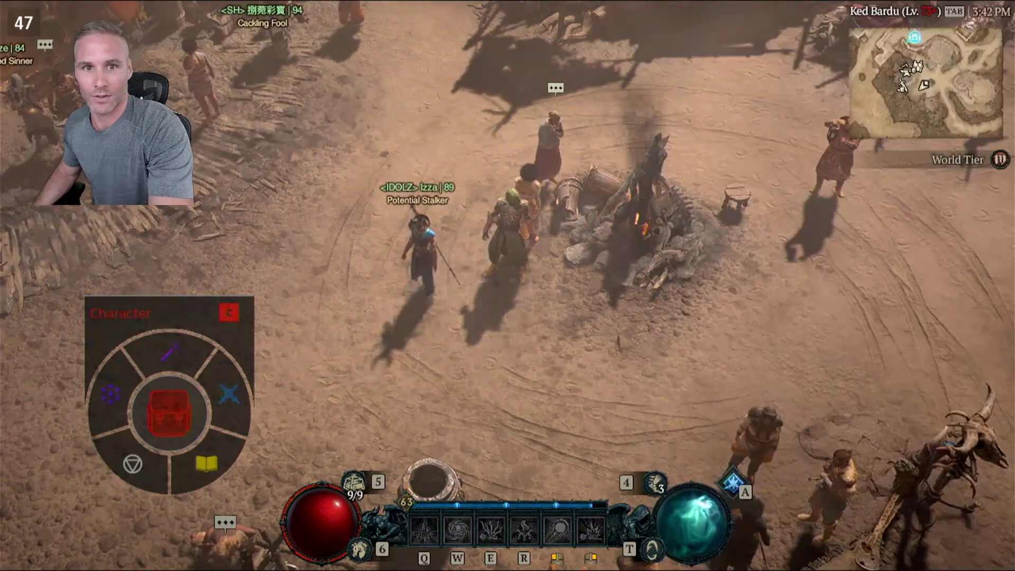
Test the radial menu entries for the skill tree, the Paragon board and the Book of the Dead, closing each screen.
{"action": "key", "text": "a"}
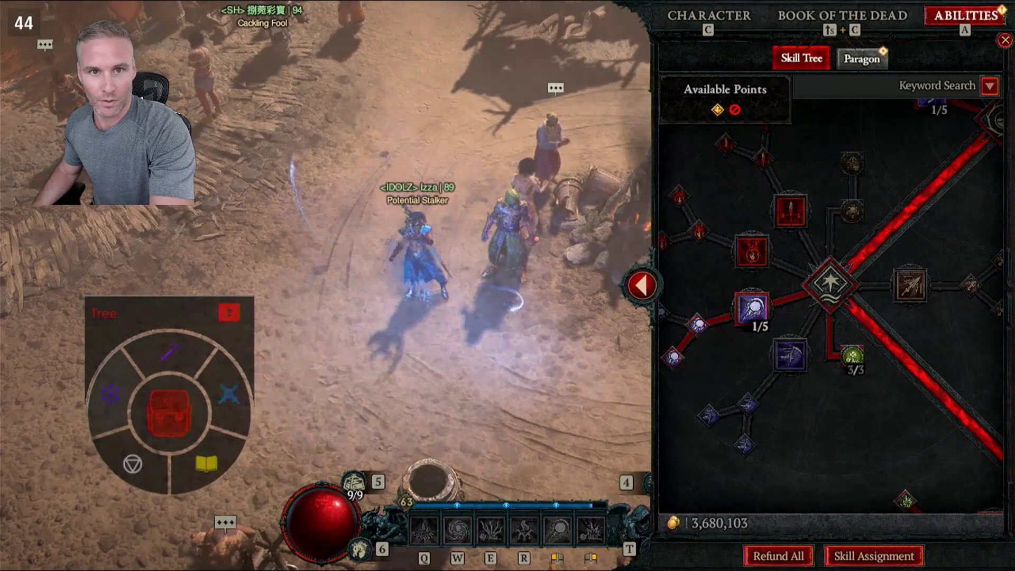
{"action": "key", "text": "a"}
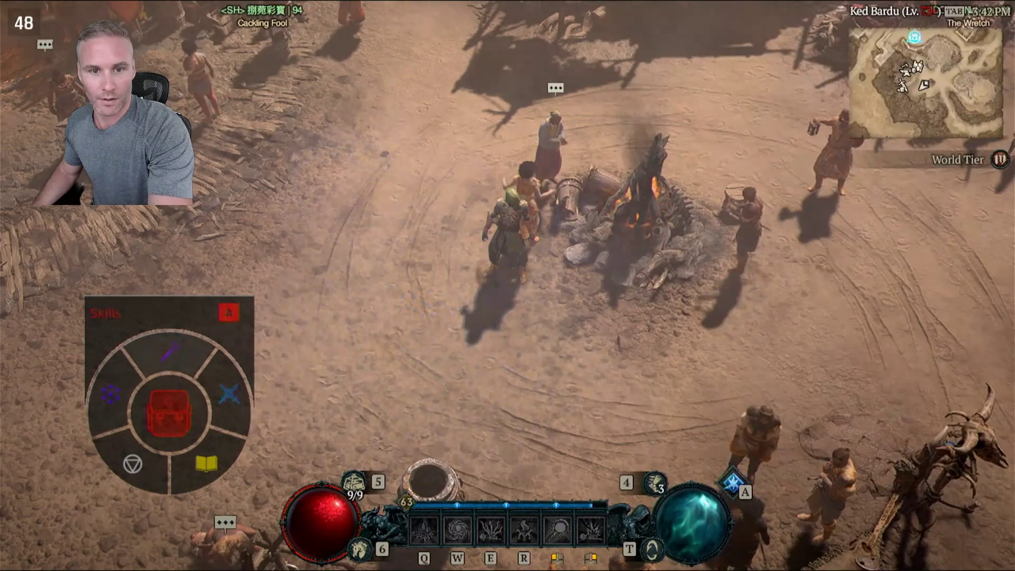
{"action": "key", "text": "a"}
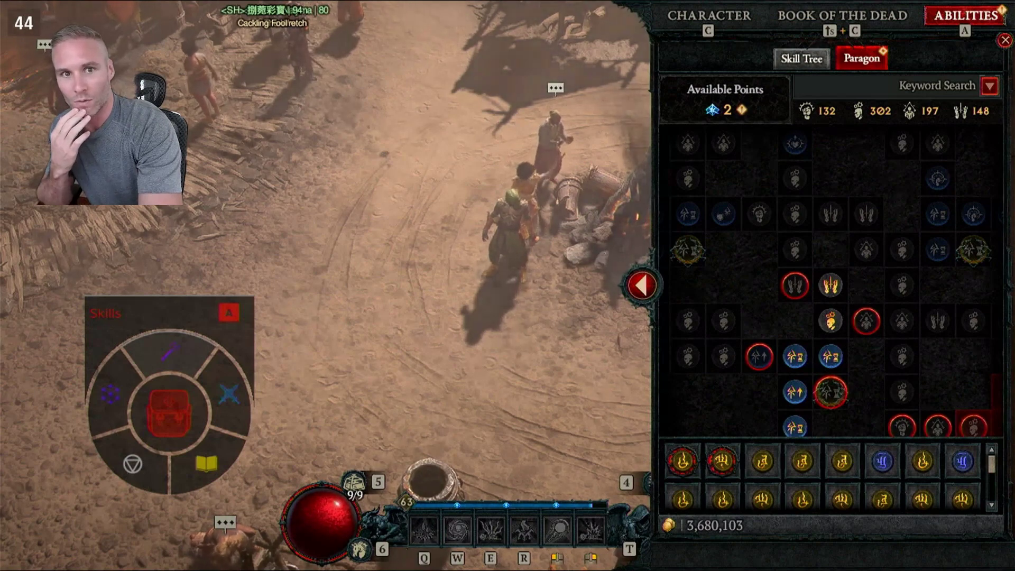
{"action": "key", "text": "Escape"}
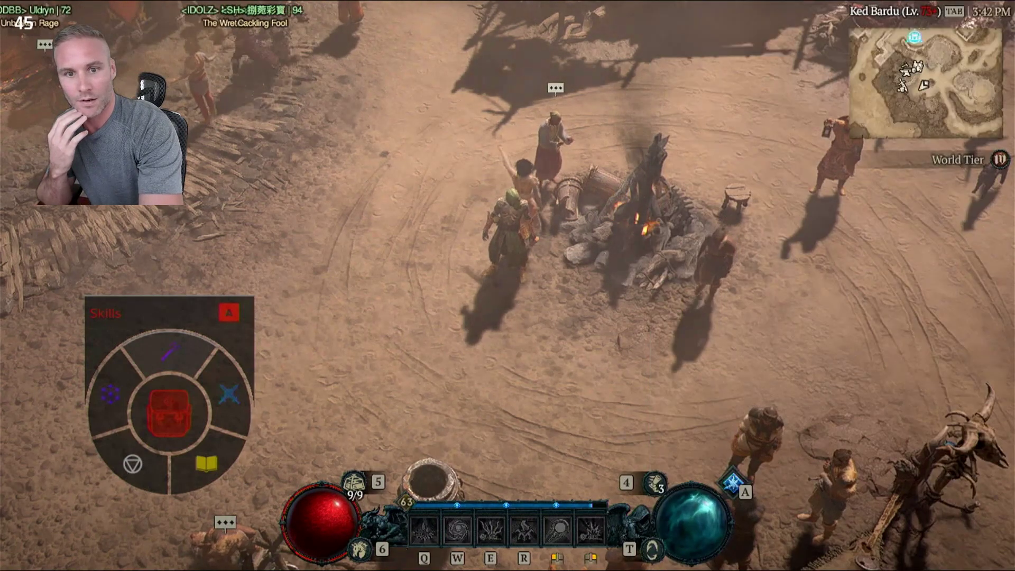
{"action": "key", "text": "shift+c"}
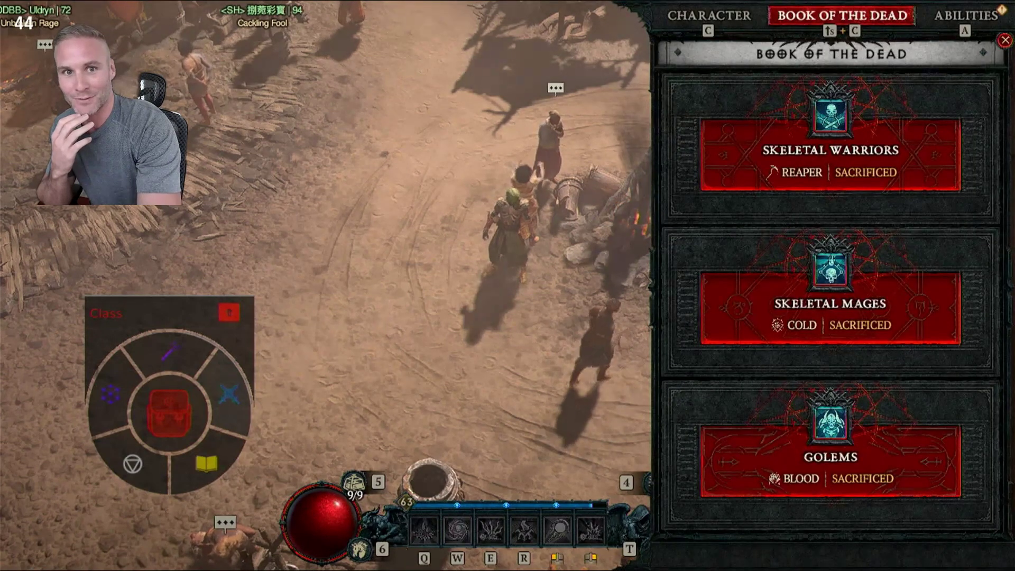
{"action": "key", "text": "Escape"}
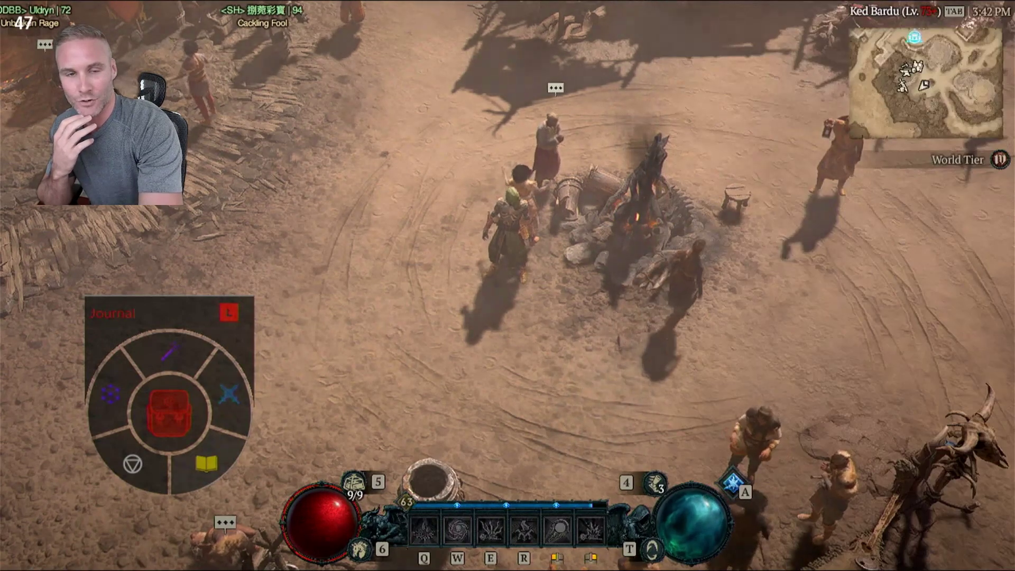
Test the radial menu's Journal and Assignment entries by opening and closing the quest journal and the skill assignment window.
{"action": "key", "text": "l"}
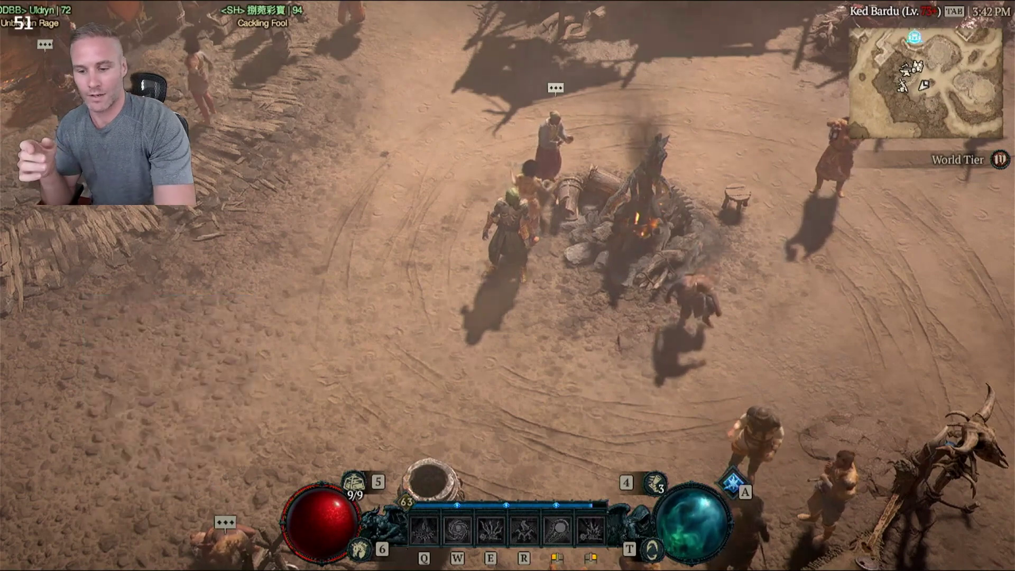
{"action": "key", "text": "Tab"}
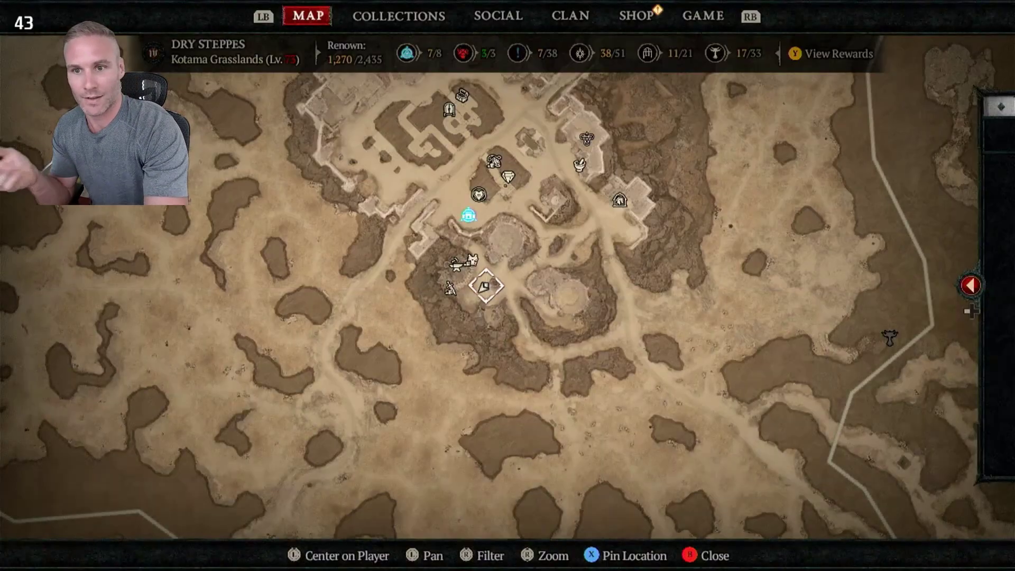
{"action": "key", "text": "Tab"}
{"action": "key", "text": "l"}
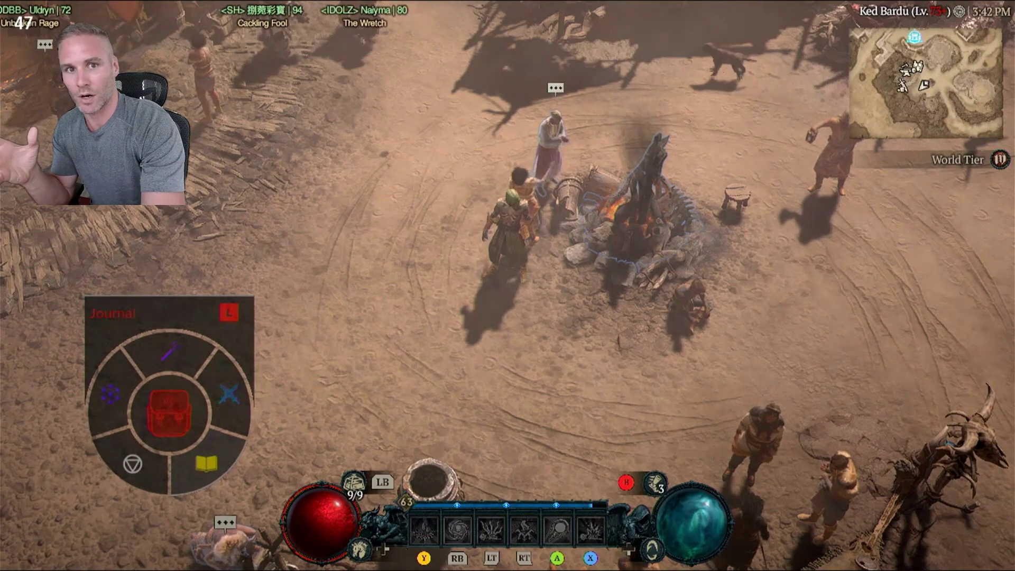
{"action": "key", "text": "l"}
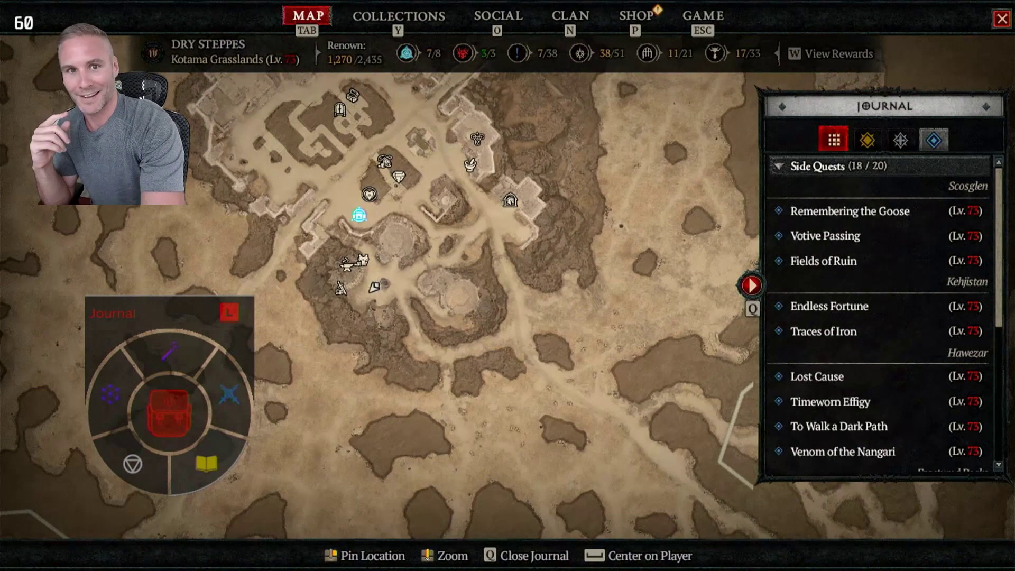
{"action": "key", "text": "l"}
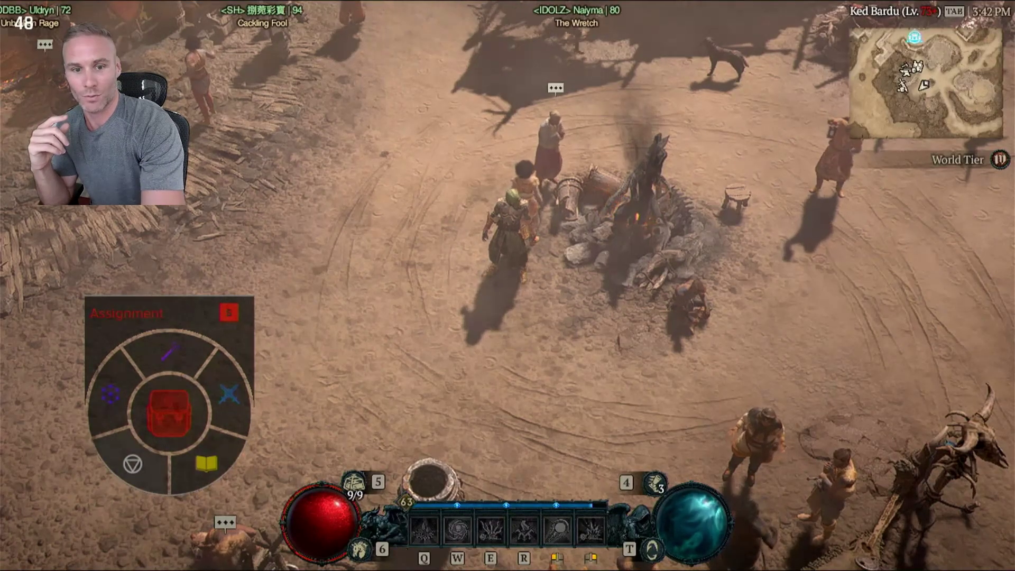
{"action": "key", "text": "s"}
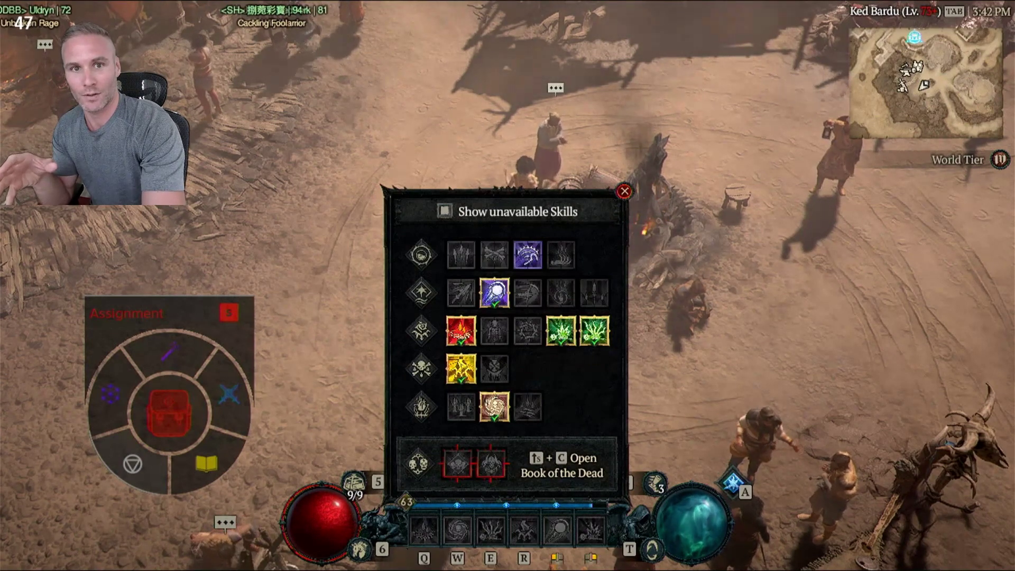
{"action": "key", "text": "s"}
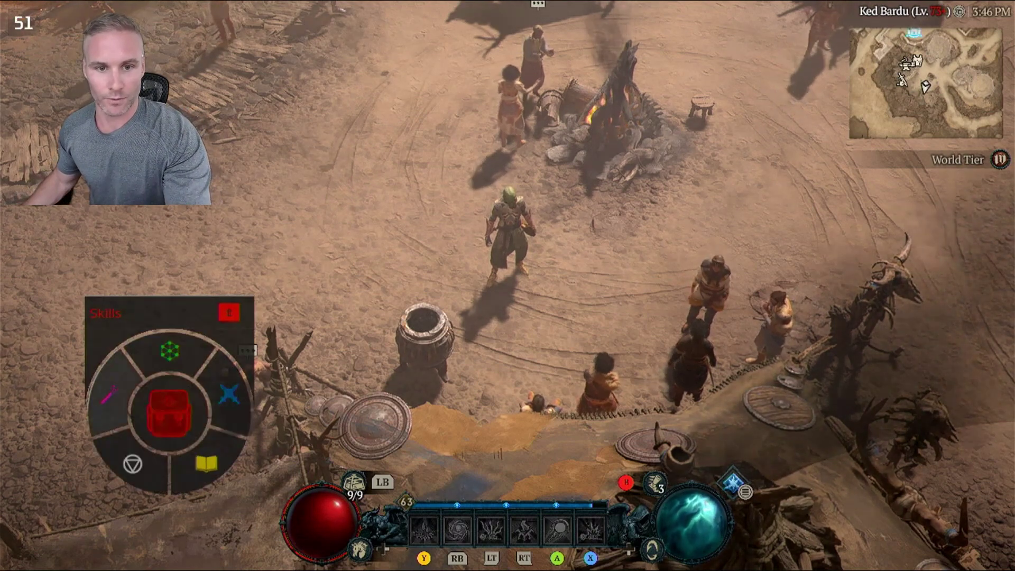
Test the rearranged radial menu by cycling through the skill tree, Paragon board, Book of the Dead, skill assignment and character screens.
{"action": "key", "text": "a"}
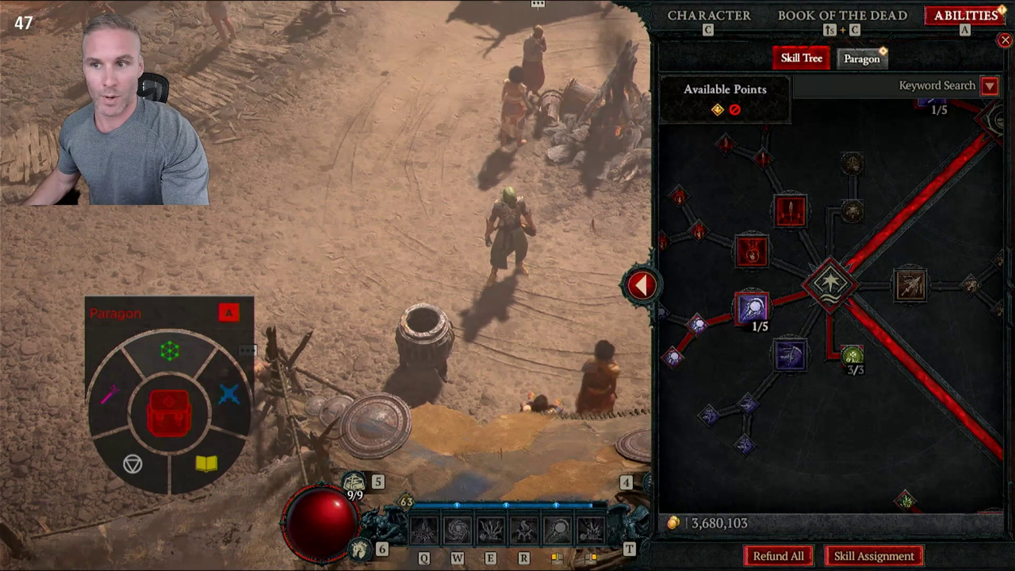
{"action": "key", "text": "a"}
{"action": "key", "text": "a"}
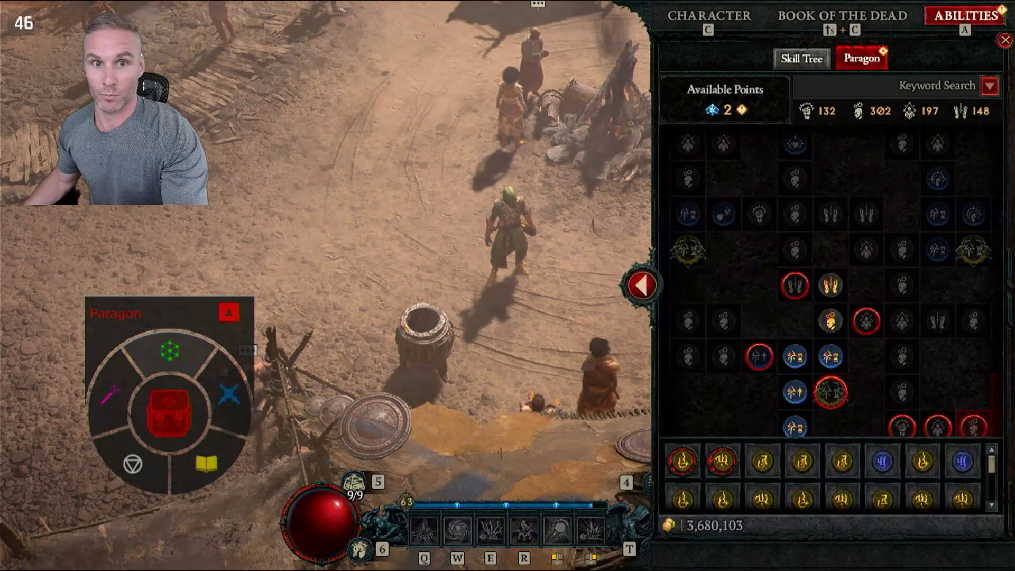
{"action": "key", "text": "shift+c"}
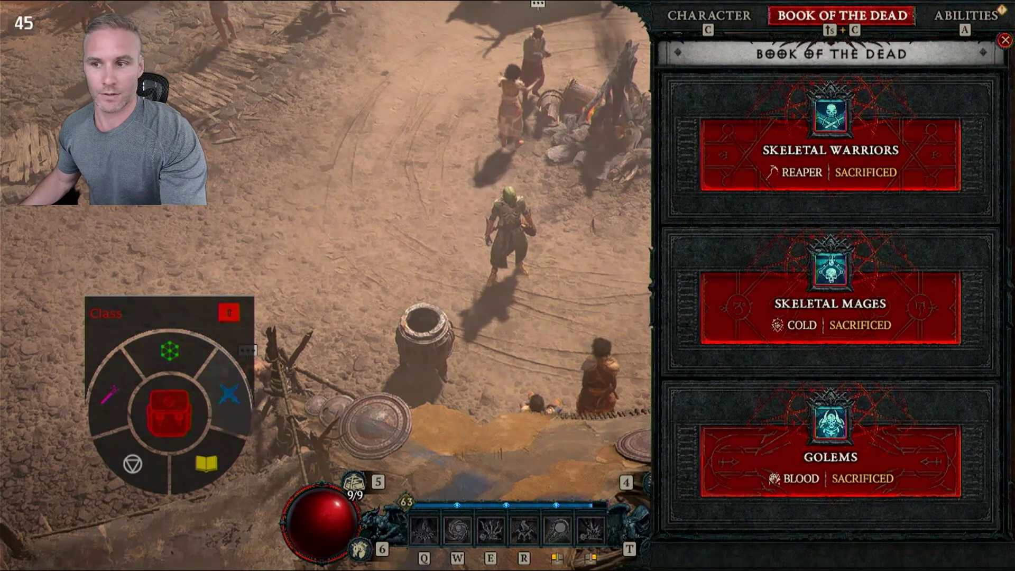
{"action": "key", "text": "Tab"}
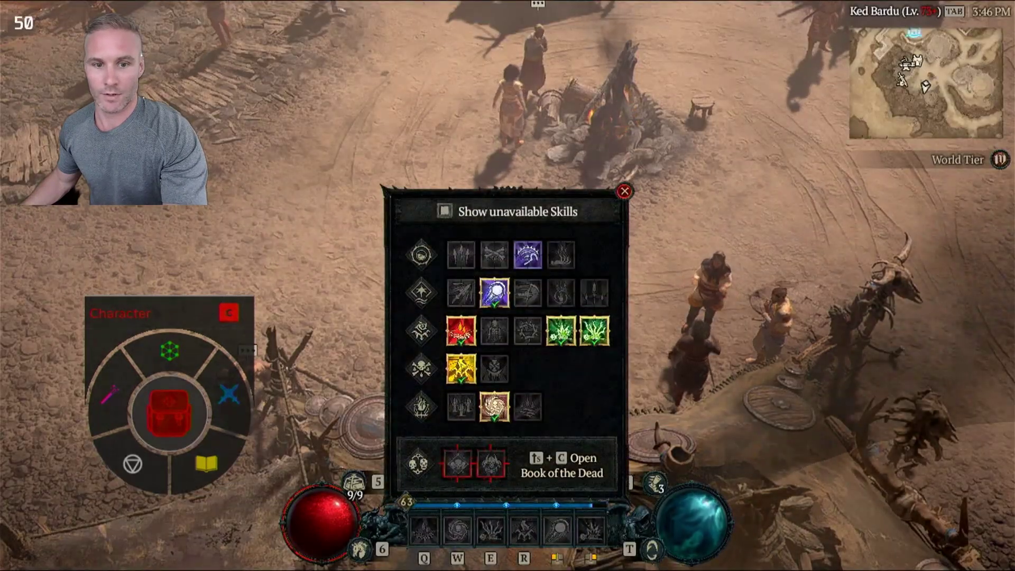
{"action": "key", "text": "c"}
{"action": "key", "text": "c"}
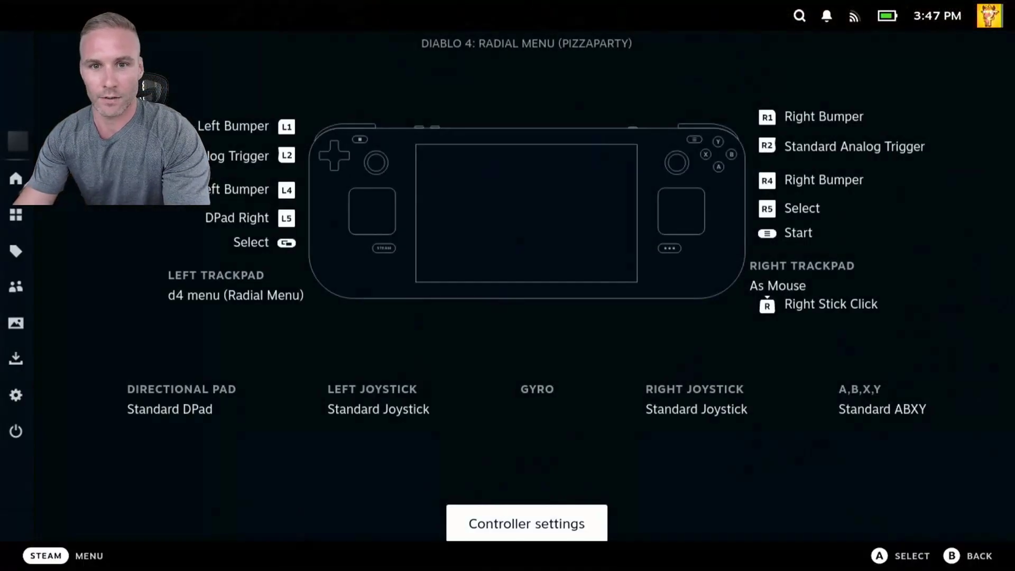
Open the Battle.net controller settings and browse the template, community and own layouts available to load.
{"action": "key", "text": "Return"}
{"action": "key", "text": "Up"}
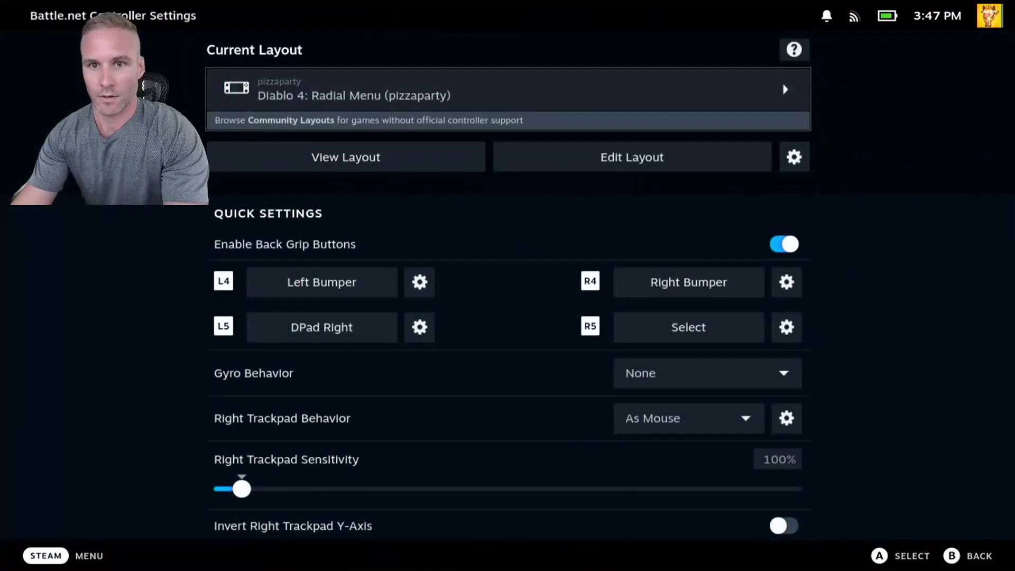
{"action": "key", "text": "Return"}
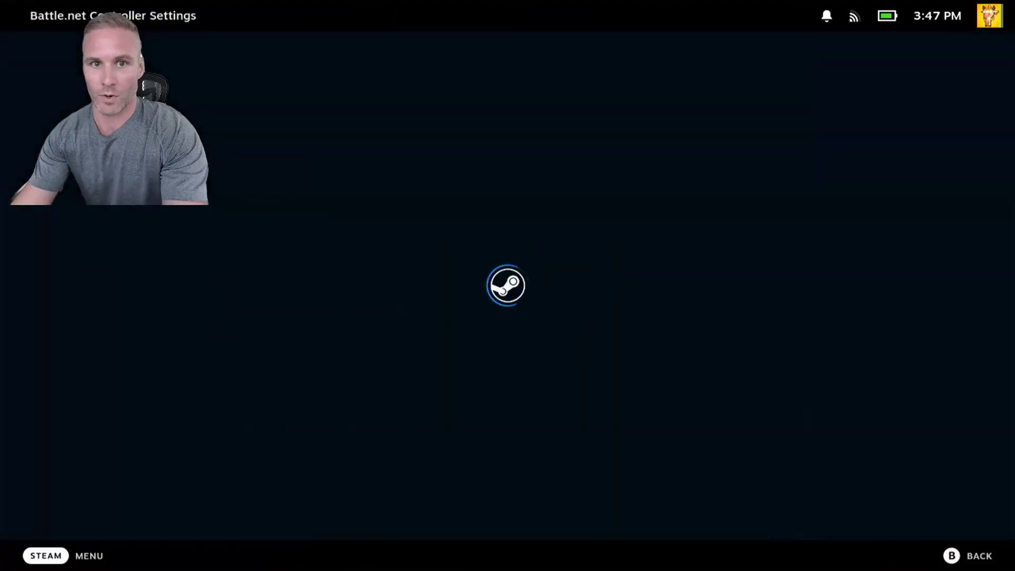
{"action": "key", "text": "Right"}
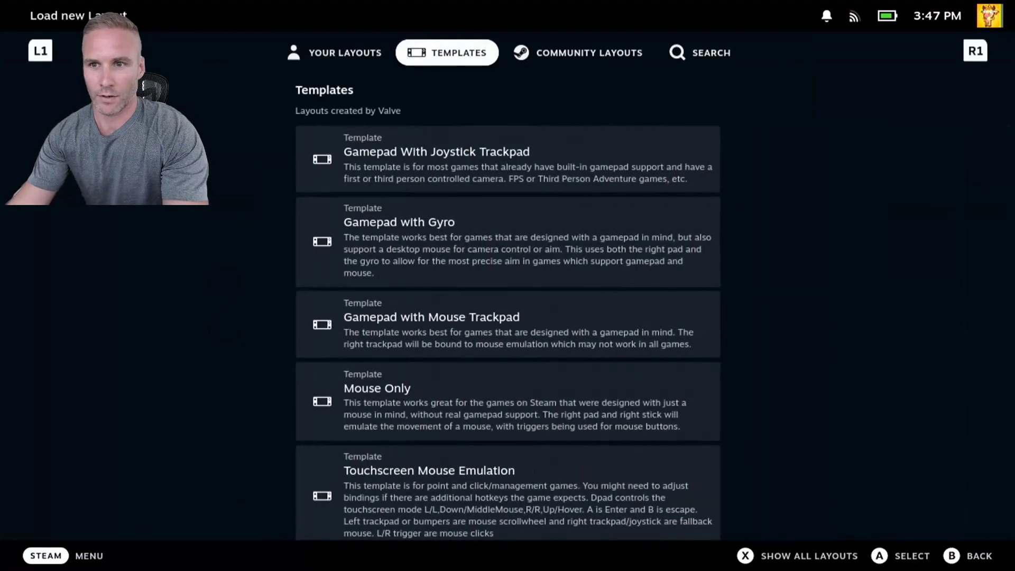
{"action": "key", "text": "Right"}
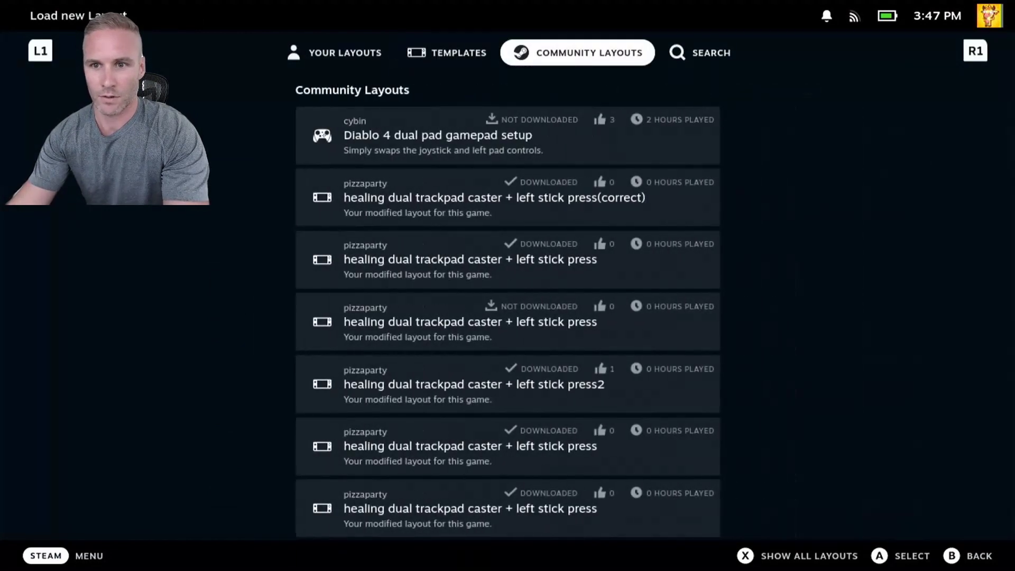
{"action": "key", "text": "Page_Up"}
{"action": "key", "text": "Page_Up"}
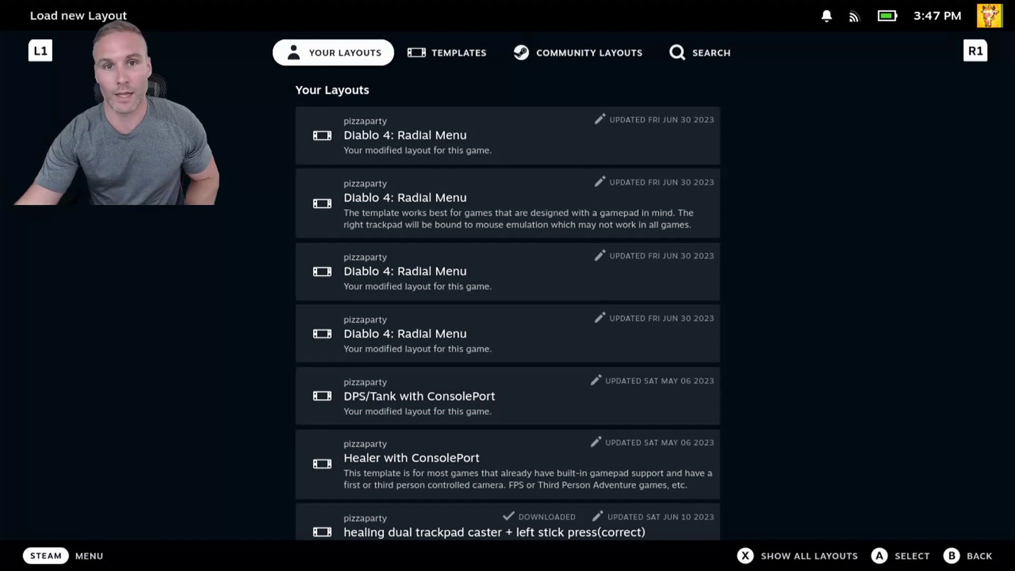
Leave the layout browser for the game and show and dismiss the radial menu there.
{"action": "key", "text": "Escape"}
{"action": "key", "text": "Escape"}
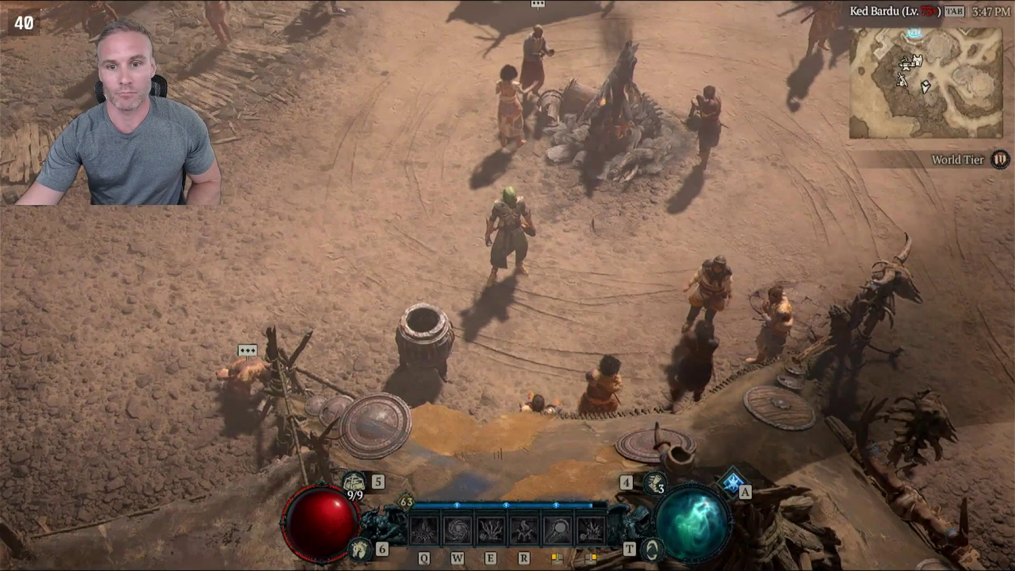
{"action": "key", "text": "F1"}
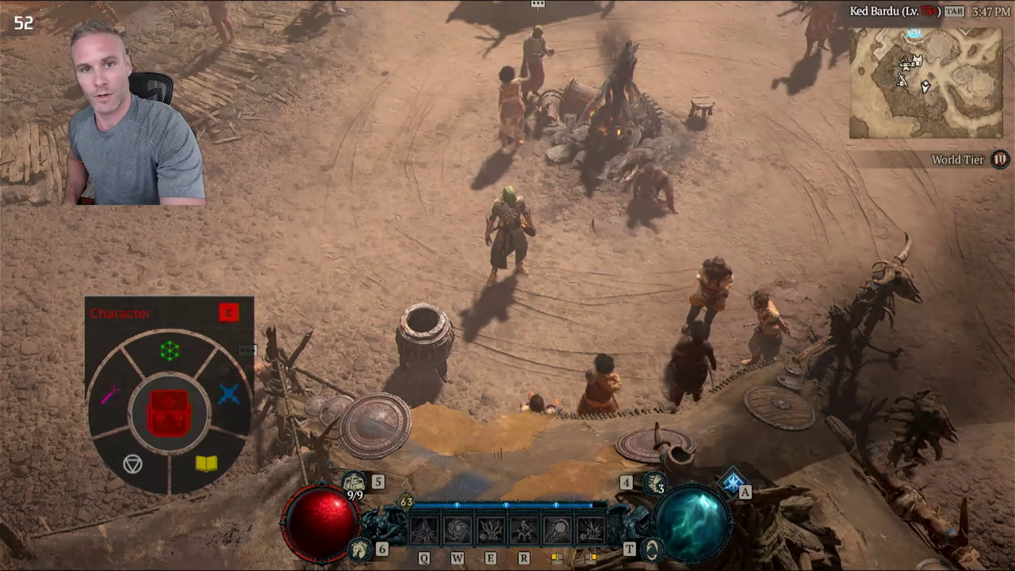
{"action": "key", "text": "Escape"}
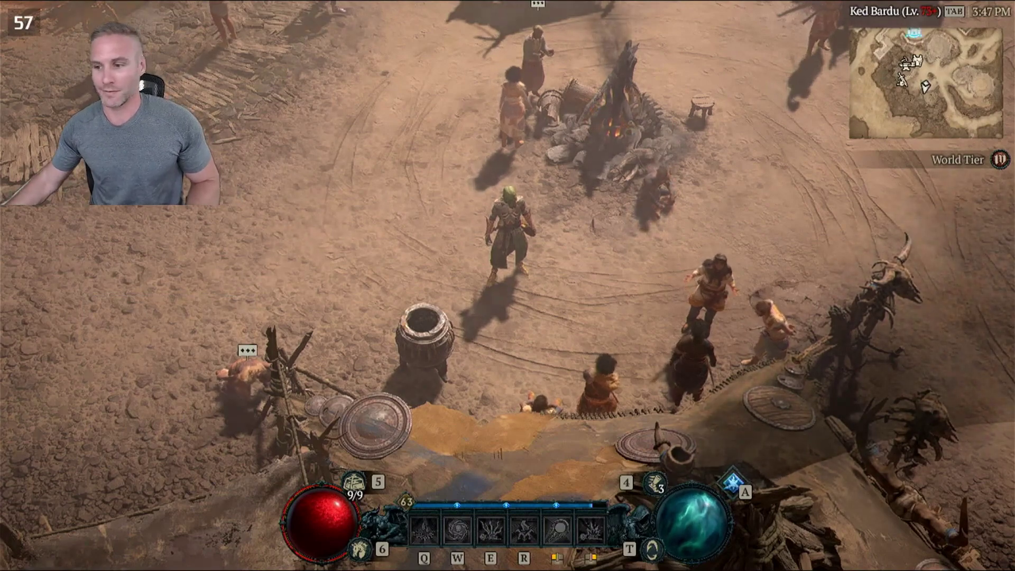